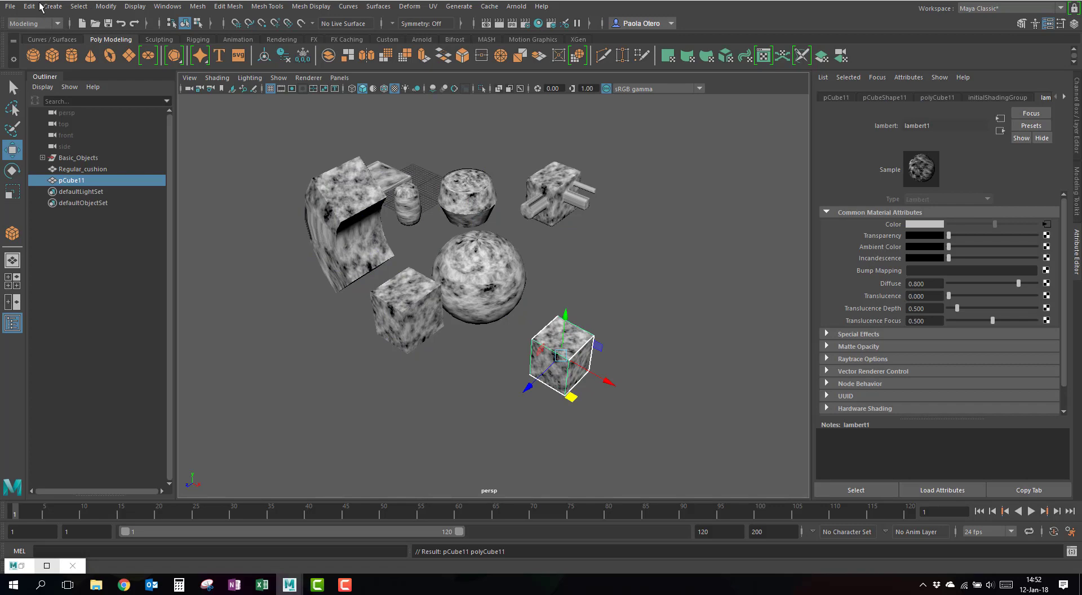
Create a soccer ball polygon primitive and place it beside the selected cube
{"action": "left_click", "coordinate": [51, 7]}
{"action": "mouse_move", "coordinate": [74, 48]}
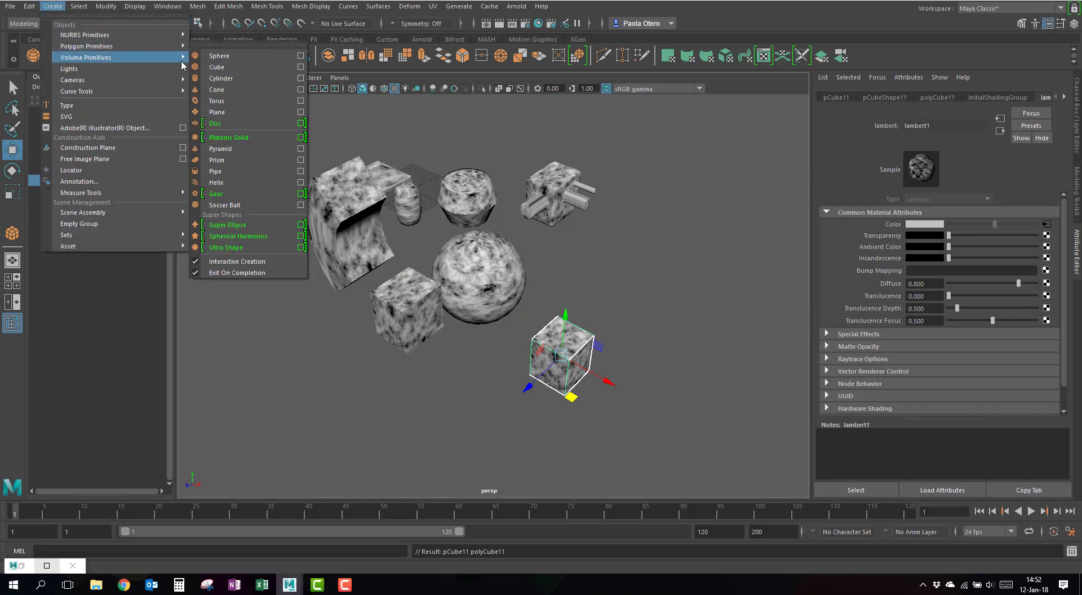
{"action": "left_click", "coordinate": [229, 204]}
{"action": "left_click_drag", "start_coordinate": [628, 337], "coordinate": [663, 343]}
{"action": "left_click_drag", "start_coordinate": [656, 389], "coordinate": [636, 387], "text": "alt"}
{"action": "middle_click_drag", "start_coordinate": [630, 380], "coordinate": [567, 377], "text": "alt"}
Create a gear polygon primitive and move it beside the soccer ball to continue the row
{"action": "left_click", "coordinate": [48, 7]}
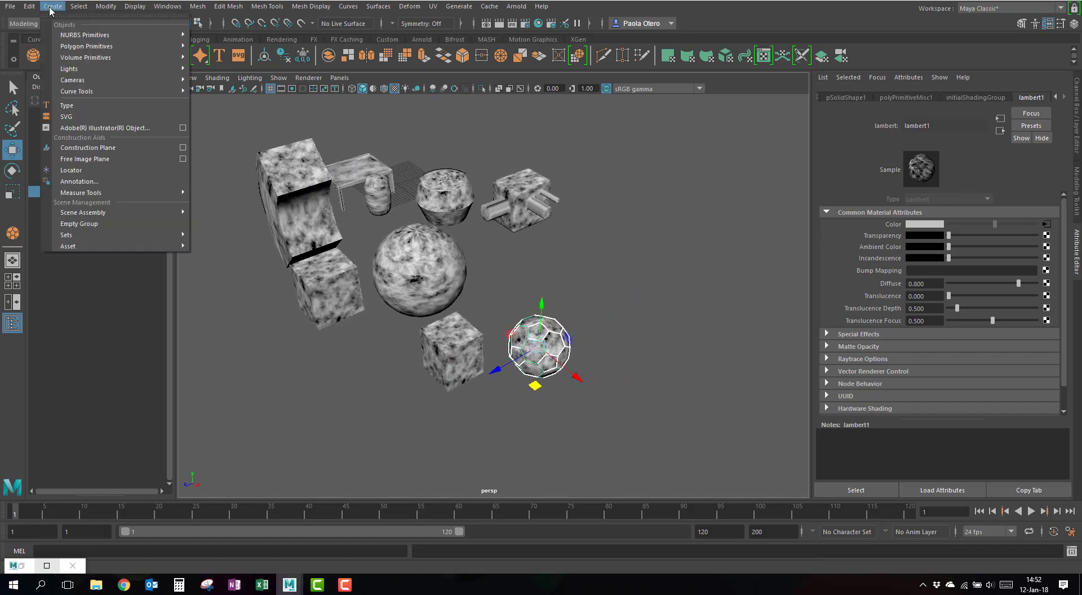
{"action": "mouse_move", "coordinate": [70, 35]}
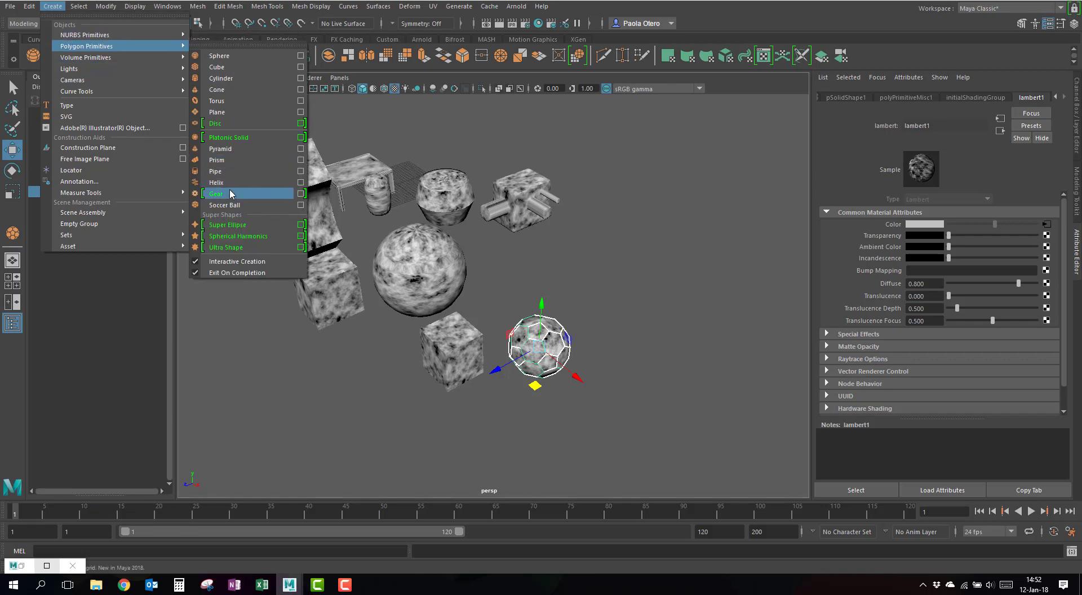
{"action": "left_click", "coordinate": [229, 188]}
{"action": "left_click", "coordinate": [617, 352]}
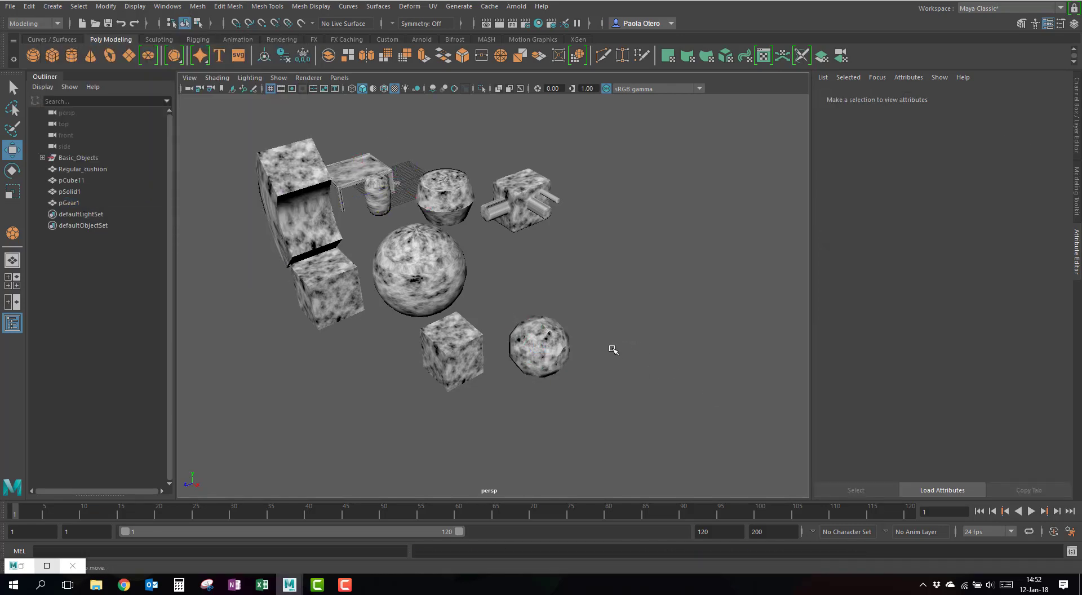
{"action": "left_click", "coordinate": [400, 181]}
{"action": "left_click_drag", "start_coordinate": [421, 202], "coordinate": [783, 345]}
{"action": "key", "text": "r"}
Create an upright polygon cylinder at the other end of the row, beside the cube
{"action": "left_click", "coordinate": [71, 55]}
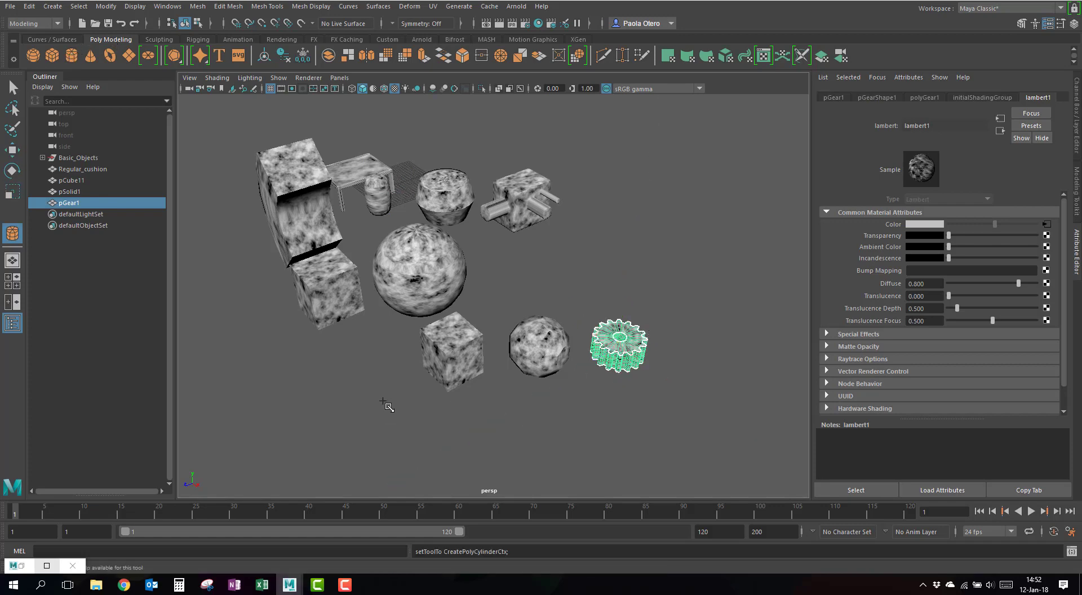
{"action": "left_click_drag", "start_coordinate": [381, 411], "coordinate": [500, 387]}
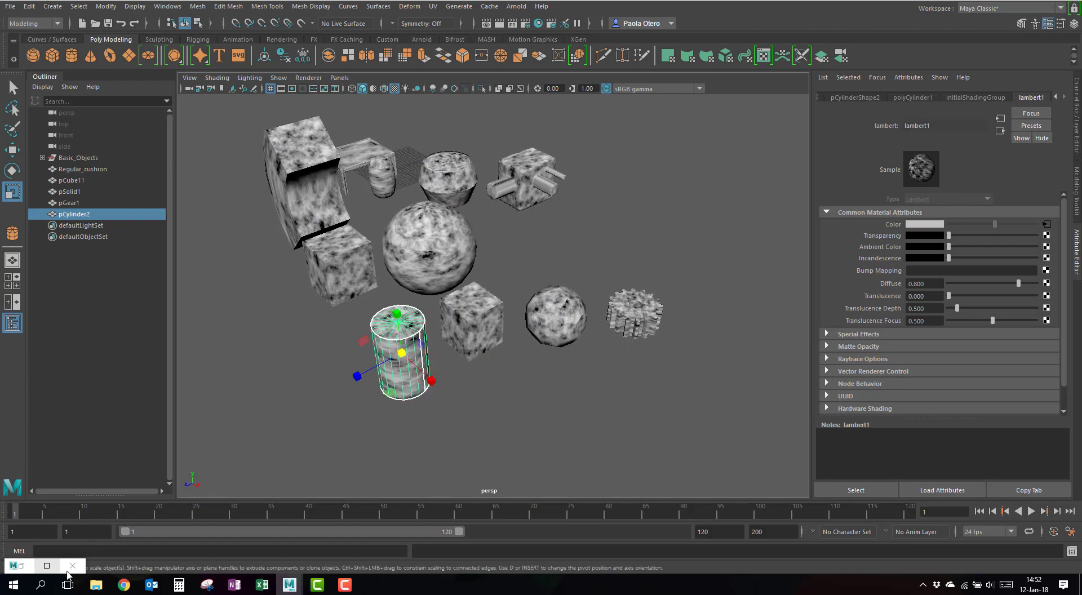
{"action": "scroll", "coordinate": [454, 382], "scroll_direction": "up", "scroll_amount": 2}
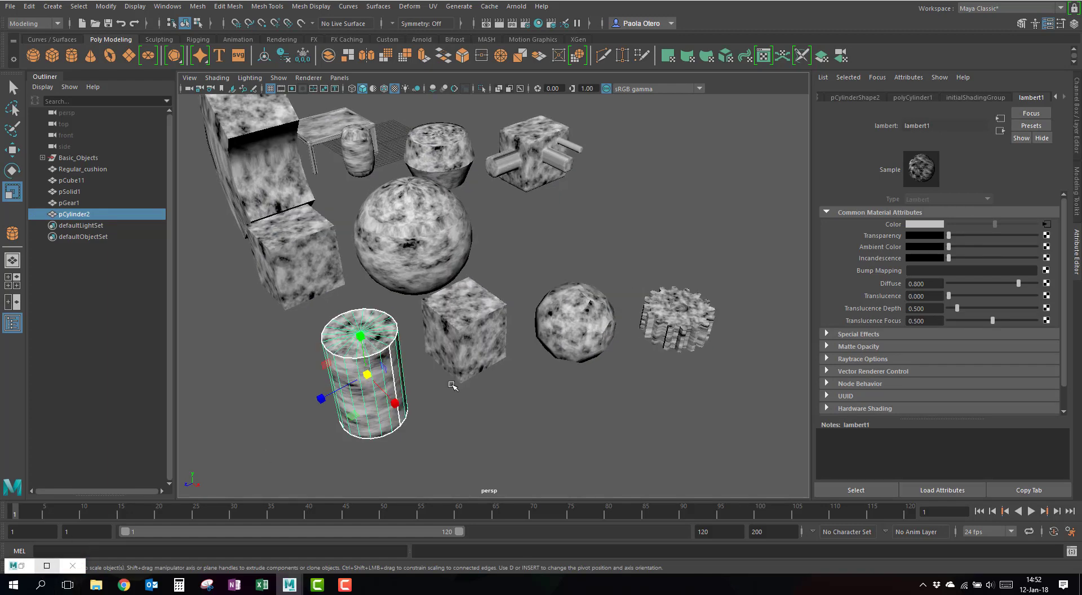
{"action": "left_click_drag", "start_coordinate": [433, 414], "coordinate": [435, 407], "text": "alt"}
Restore the UV Editor, shrink it to a smaller floating window that leaves the cylinder uncovered, and minimise it
{"action": "left_click", "coordinate": [21, 565]}
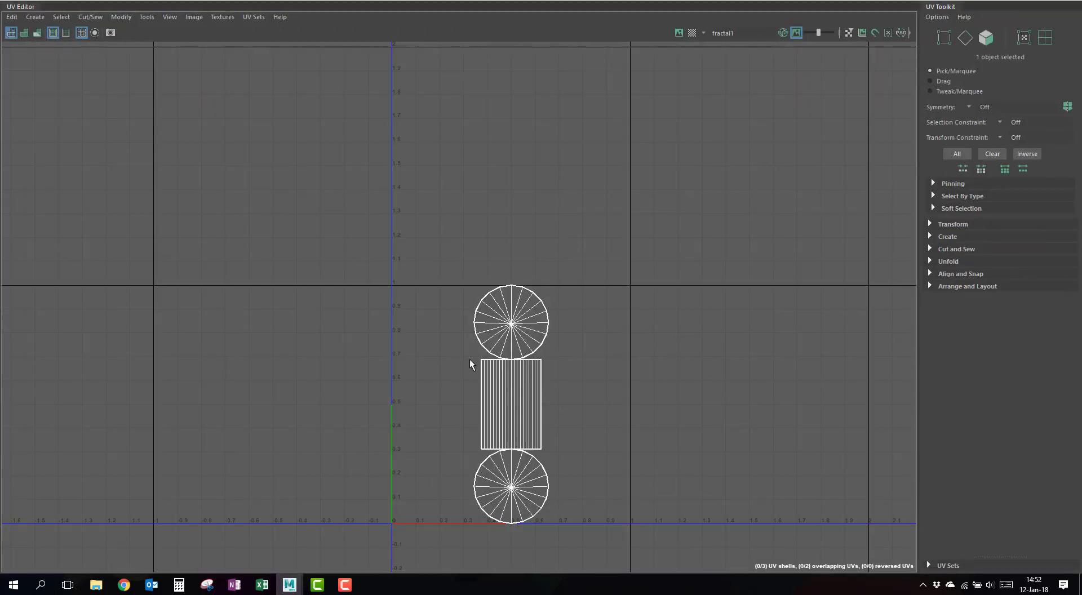
{"action": "left_click", "coordinate": [1038, 1]}
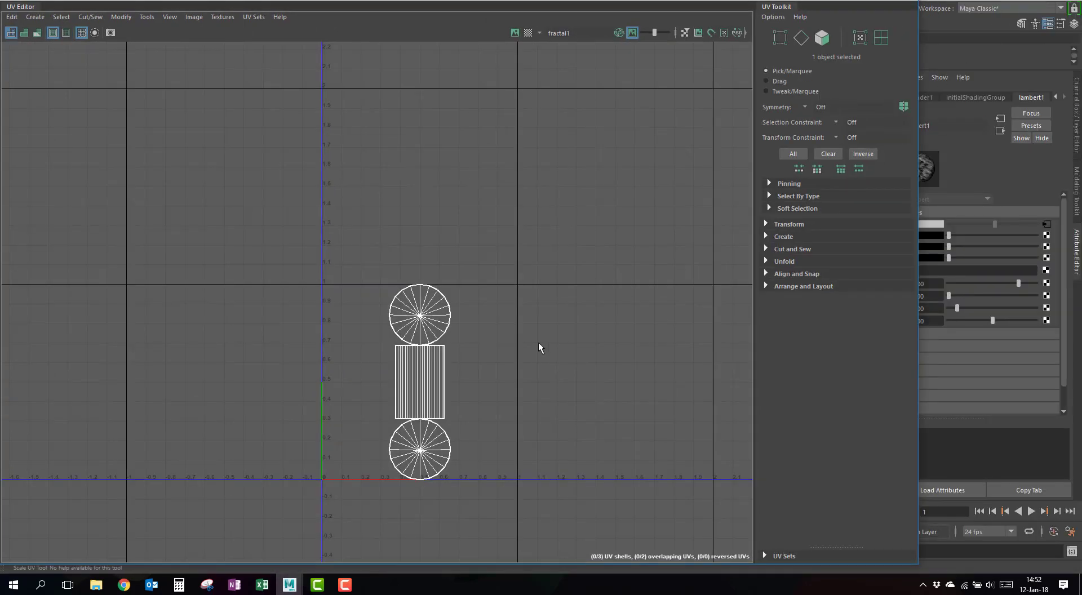
{"action": "left_click_drag", "start_coordinate": [668, 3], "coordinate": [791, 50]}
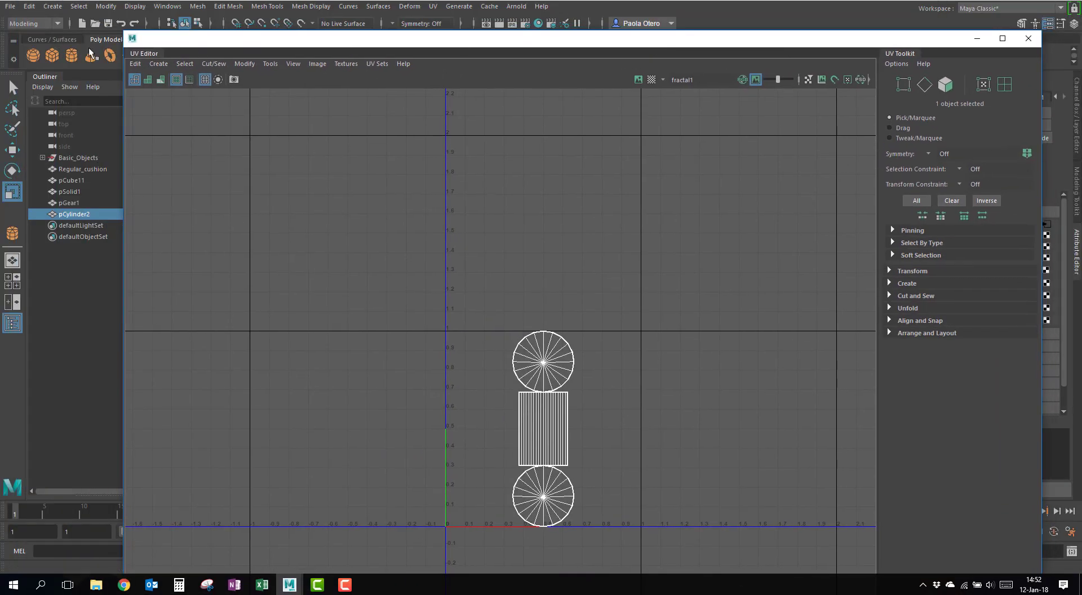
{"action": "left_click_drag", "start_coordinate": [124, 31], "coordinate": [323, 150]}
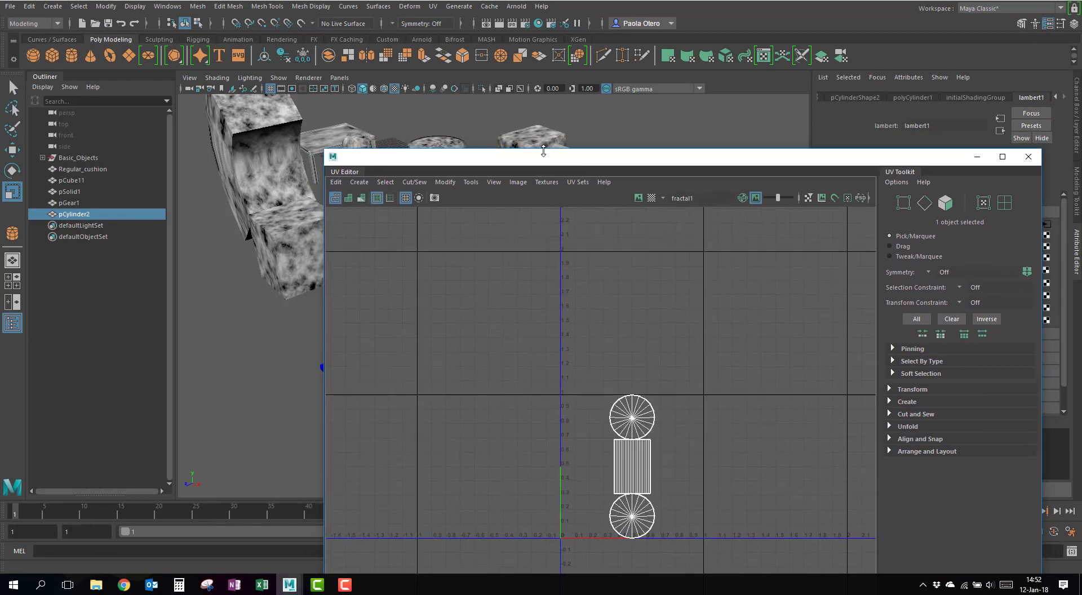
{"action": "left_click_drag", "start_coordinate": [550, 159], "coordinate": [575, 105]}
{"action": "middle_click_drag", "start_coordinate": [237, 344], "coordinate": [195, 299], "text": "alt"}
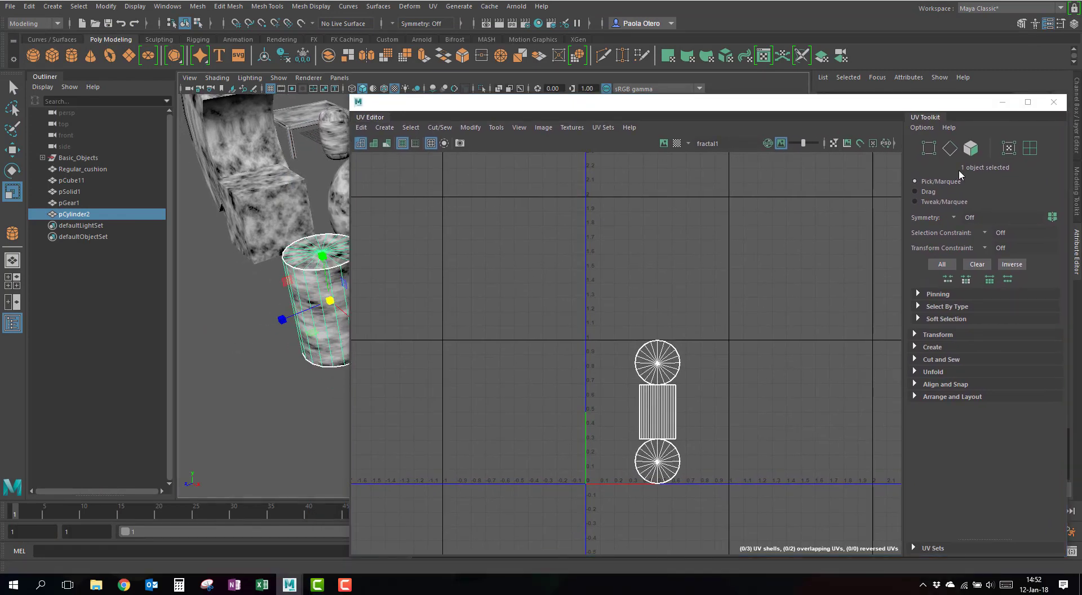
{"action": "left_click", "coordinate": [1001, 102]}
Isolate the cylinder, cube, soccer ball and gear in the viewport and frame the view closer to the cylinder
{"action": "left_click_drag", "start_coordinate": [702, 364], "coordinate": [350, 276]}
{"action": "left_click", "coordinate": [481, 88]}
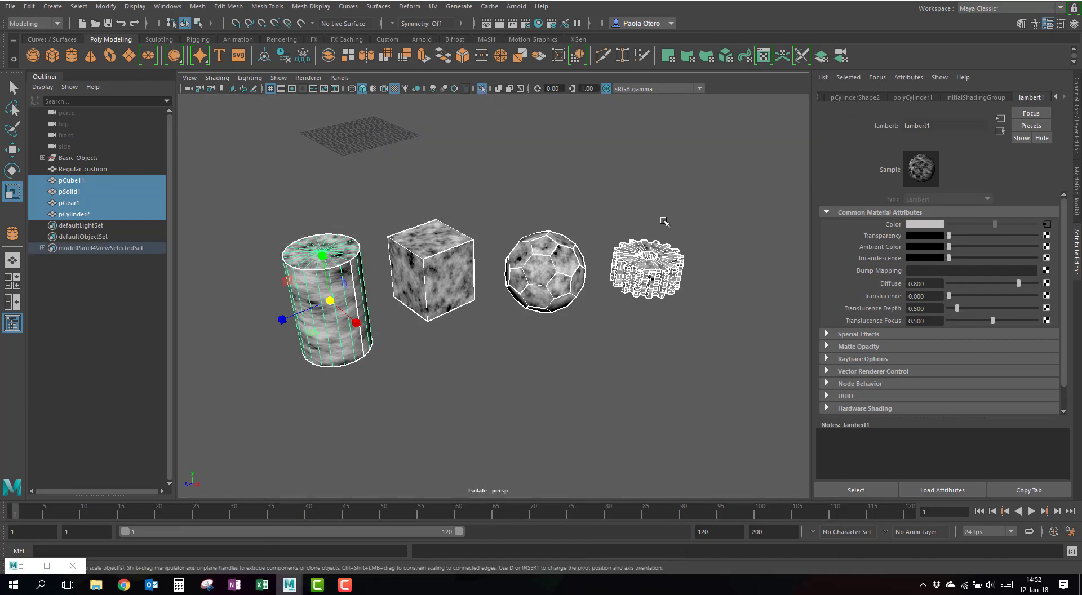
{"action": "left_click", "coordinate": [418, 369]}
{"action": "key", "text": "f"}
{"action": "middle_click_drag", "start_coordinate": [443, 297], "coordinate": [480, 290], "text": "alt"}
Select the cylinder and examine its UV layout with the UV Editor placed beside the model
{"action": "left_click", "coordinate": [436, 332]}
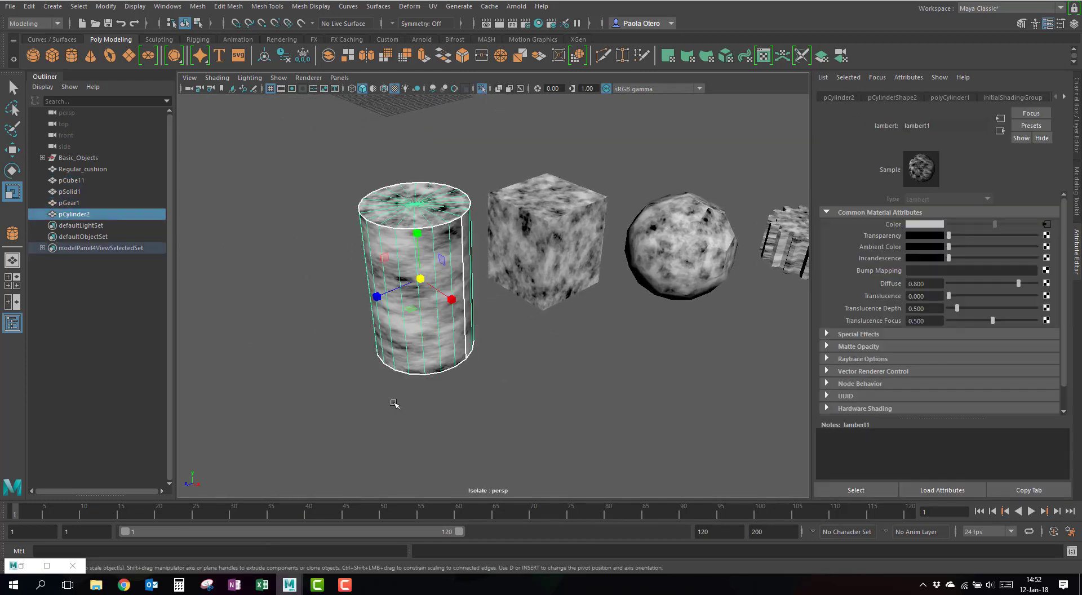
{"action": "scroll", "coordinate": [393, 396], "scroll_direction": "up", "scroll_amount": 3}
{"action": "left_click_drag", "start_coordinate": [404, 356], "coordinate": [407, 354], "text": "alt"}
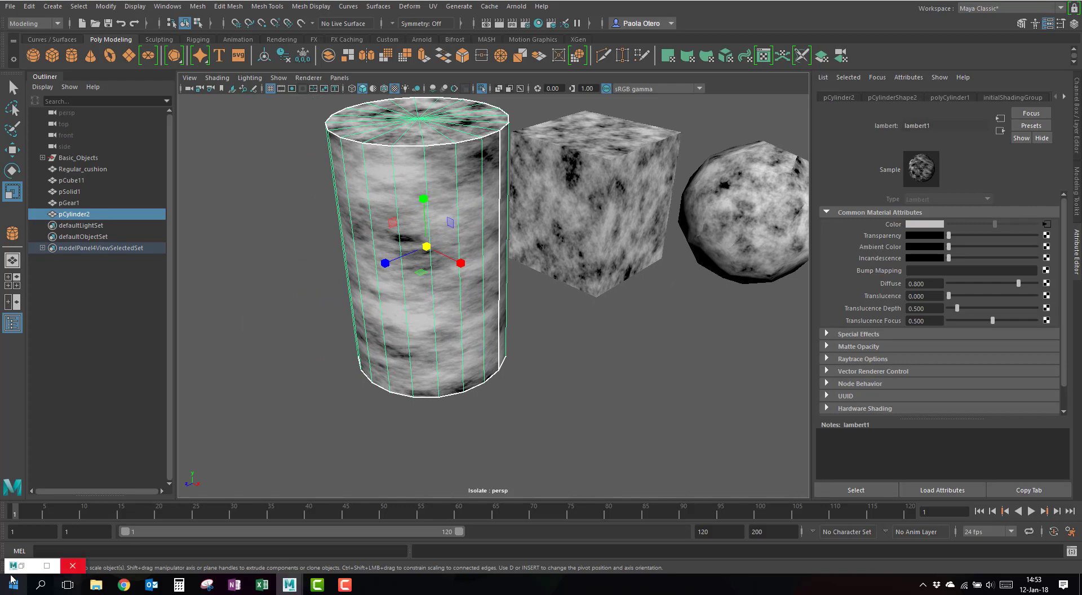
{"action": "left_click", "coordinate": [26, 565]}
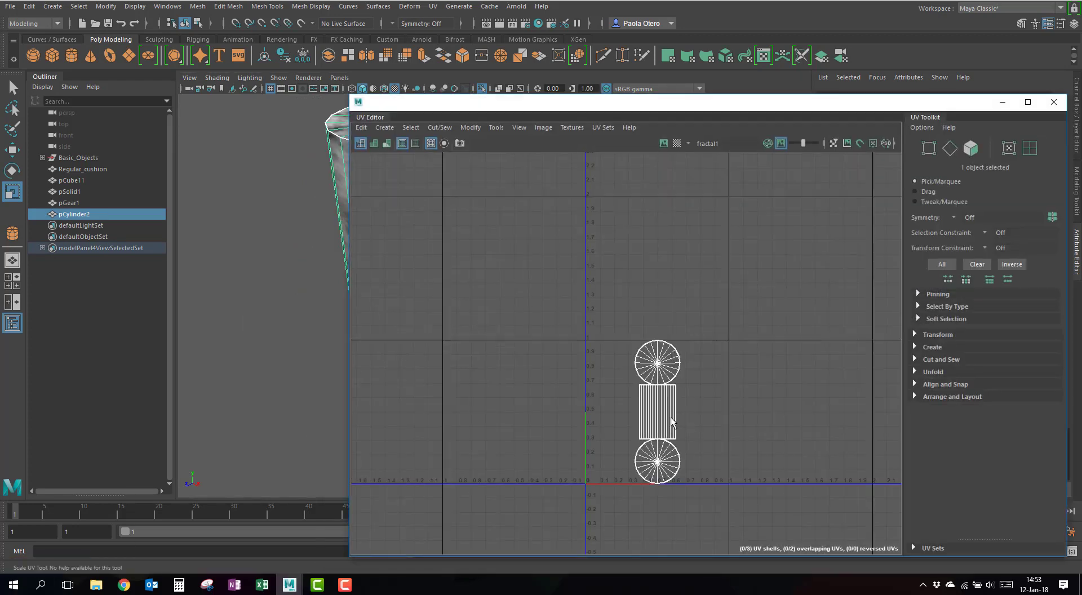
{"action": "scroll", "coordinate": [673, 413], "scroll_direction": "up", "scroll_amount": 1}
{"action": "left_click_drag", "start_coordinate": [652, 115], "coordinate": [732, 112]}
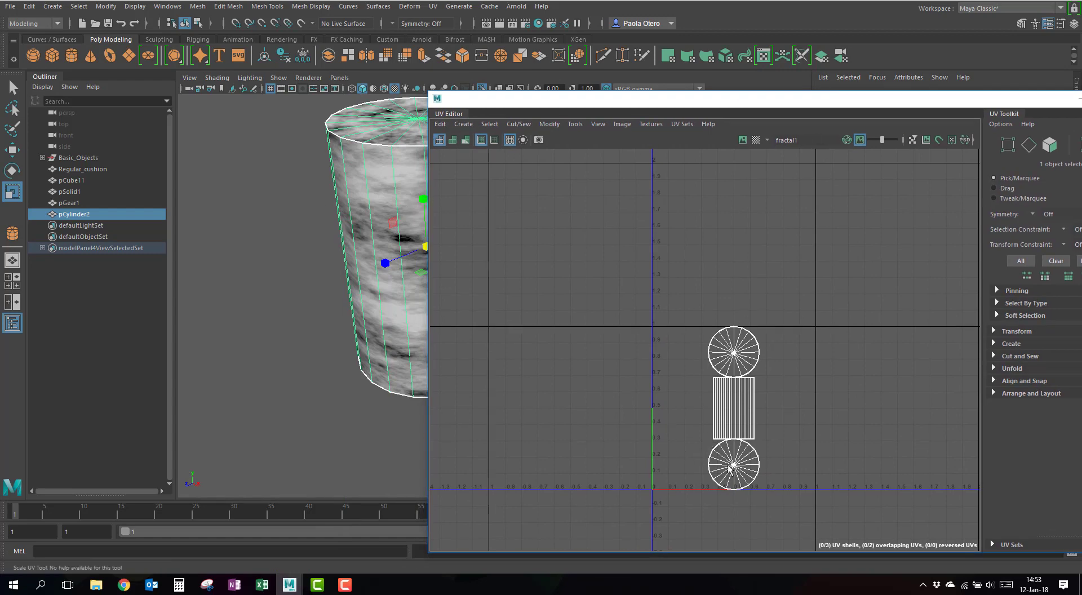
{"action": "left_click_drag", "start_coordinate": [585, 105], "coordinate": [736, 122]}
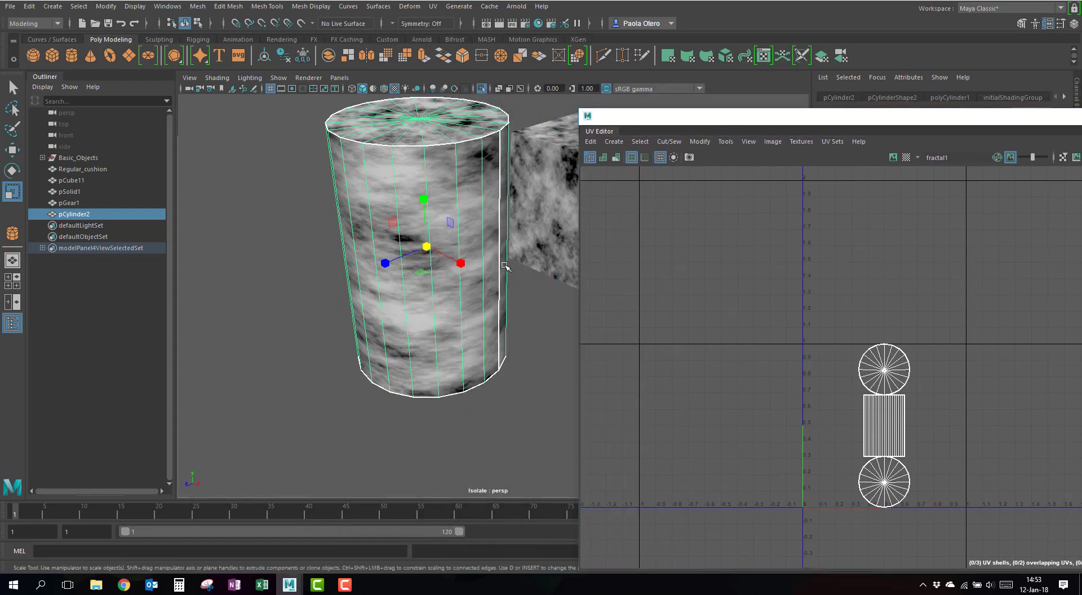
Select the cube and examine its UV layout, briefly displaying the fractal texture image behind it
{"action": "middle_click_drag", "start_coordinate": [566, 211], "coordinate": [321, 221], "text": "alt"}
{"action": "left_click", "coordinate": [376, 229]}
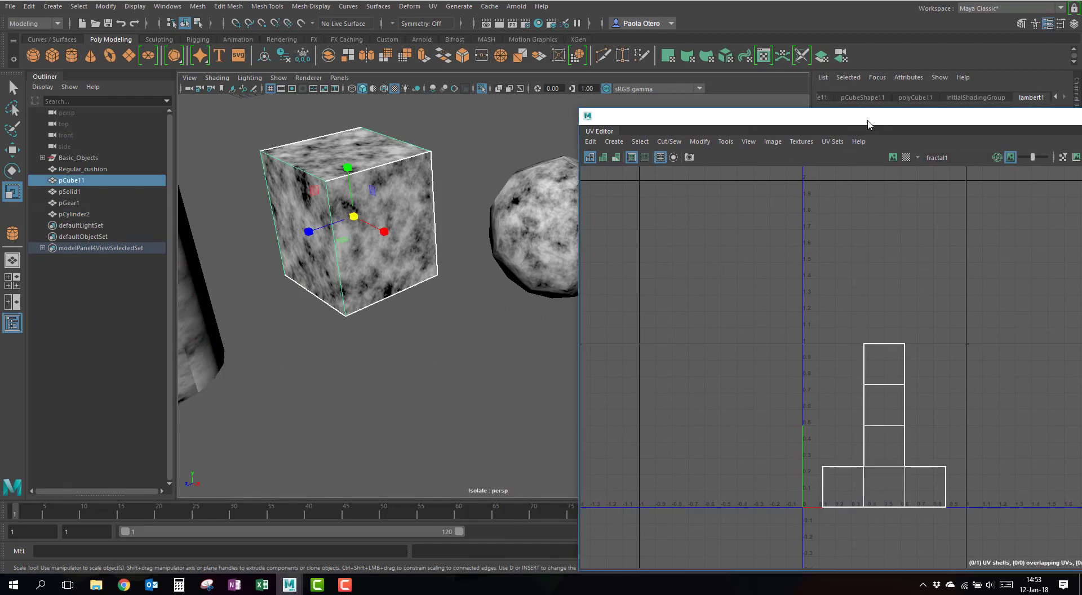
{"action": "left_click_drag", "start_coordinate": [878, 124], "coordinate": [793, 119]}
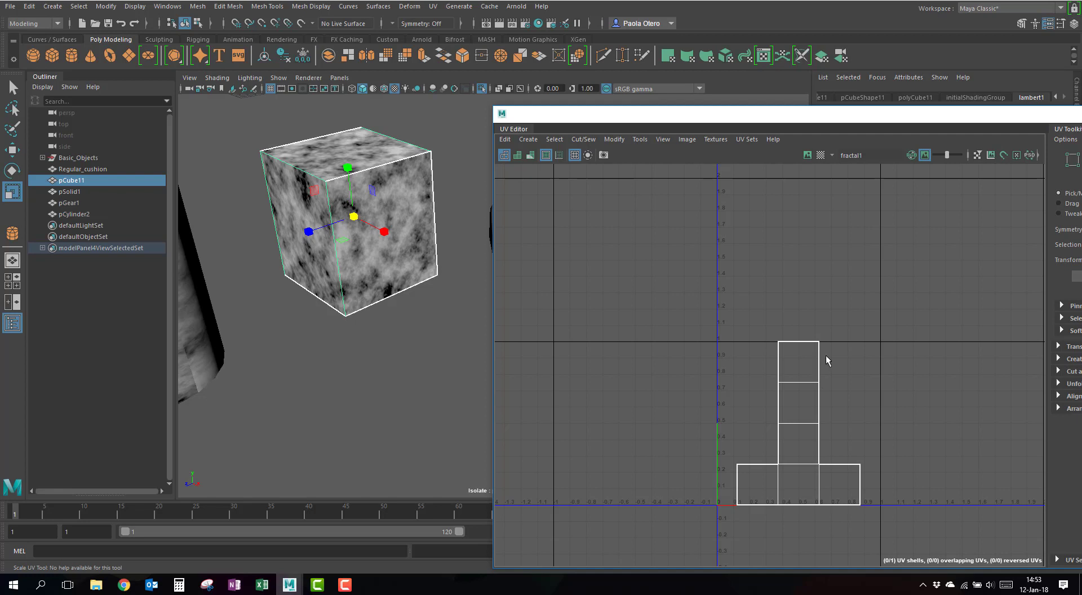
{"action": "left_click", "coordinate": [806, 156]}
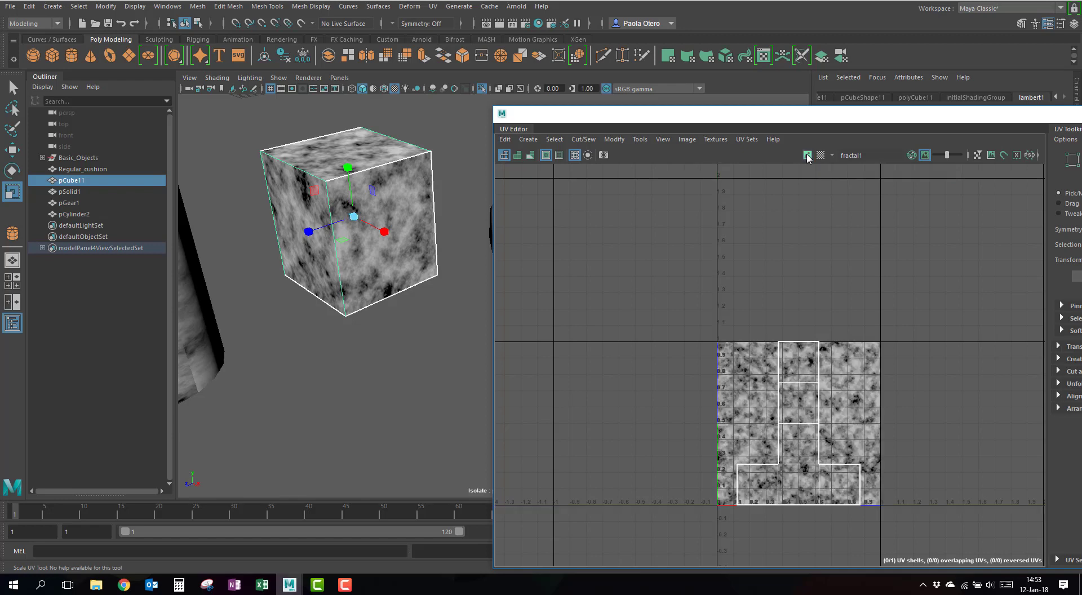
{"action": "left_click", "coordinate": [807, 156]}
Select the soccer ball and examine its UV layout up close
{"action": "left_click_drag", "start_coordinate": [430, 316], "coordinate": [327, 302], "text": "alt"}
{"action": "middle_click_drag", "start_coordinate": [327, 303], "coordinate": [336, 294], "text": "alt"}
{"action": "left_click", "coordinate": [362, 260]}
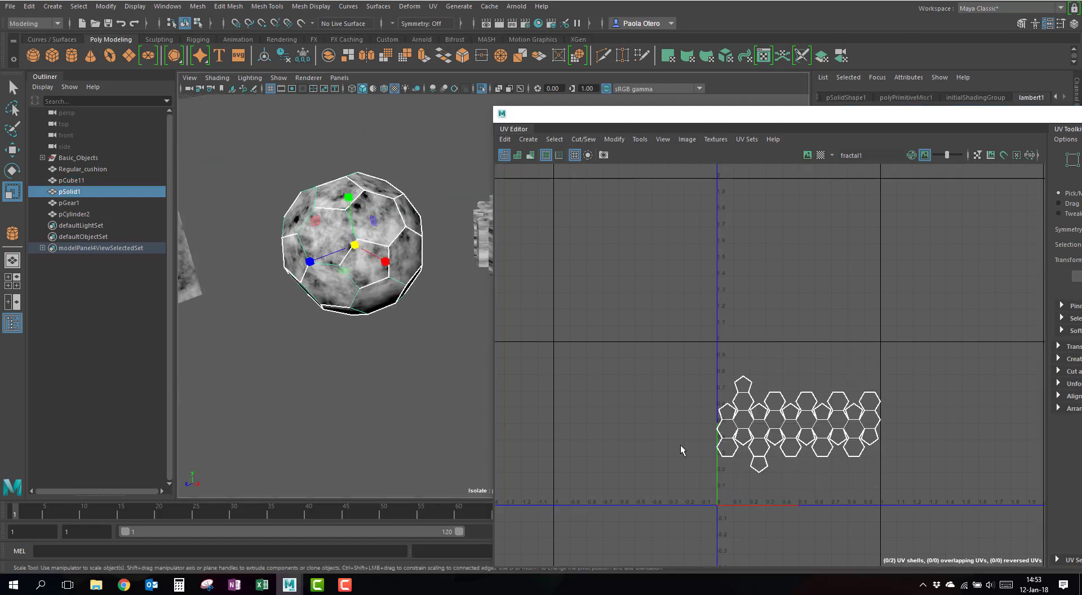
{"action": "scroll", "coordinate": [793, 462], "scroll_direction": "up", "scroll_amount": 5}
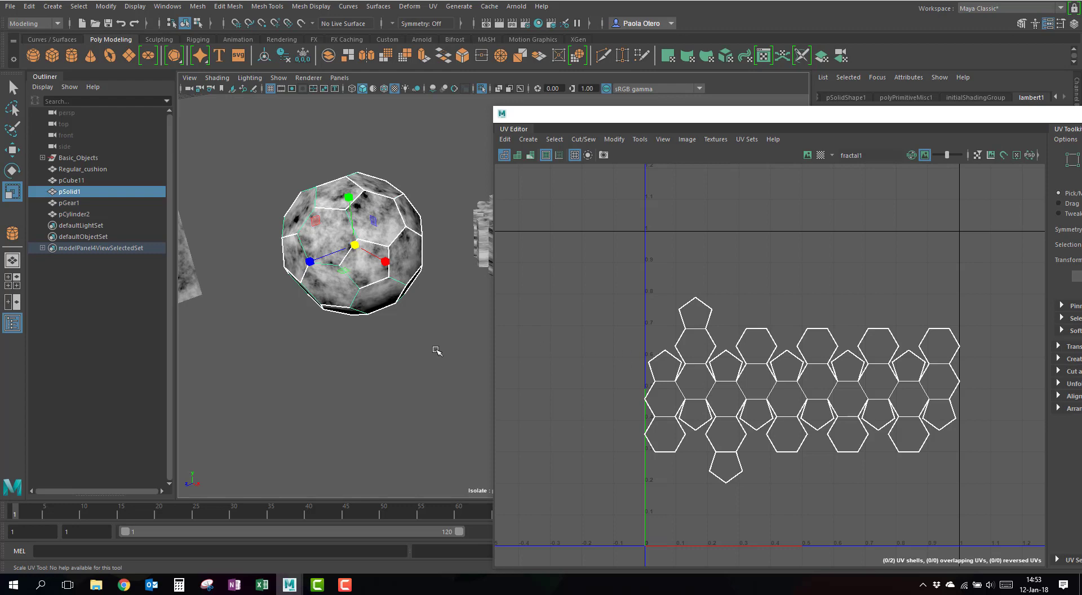
Select the gear and examine its UV layout in the maximised UV Editor
{"action": "left_click_drag", "start_coordinate": [434, 353], "coordinate": [425, 254], "text": "alt"}
{"action": "left_click", "coordinate": [424, 255]}
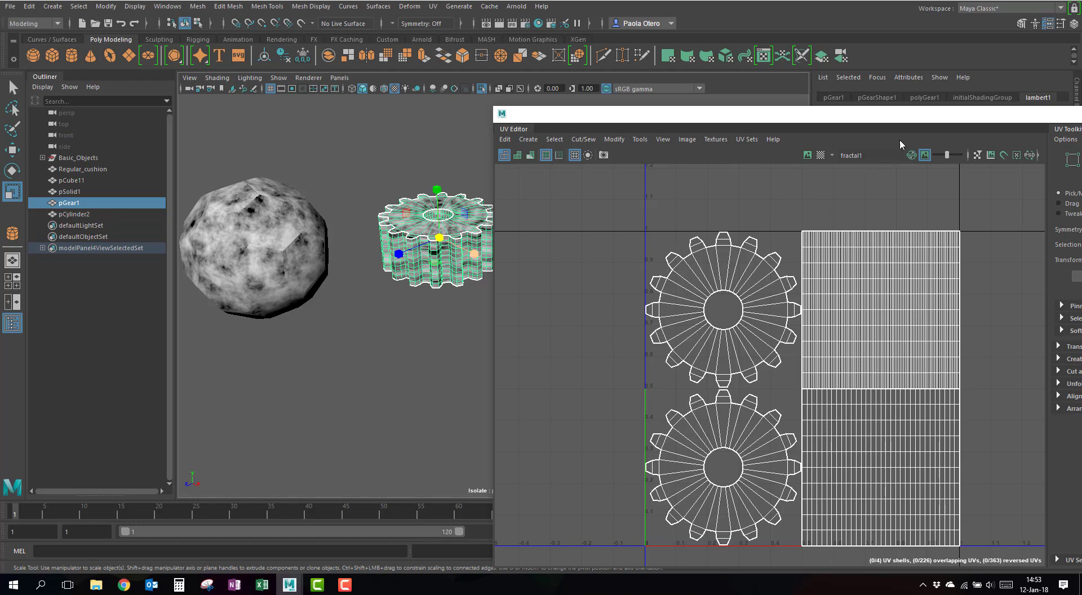
{"action": "left_click_drag", "start_coordinate": [927, 117], "coordinate": [637, 91]}
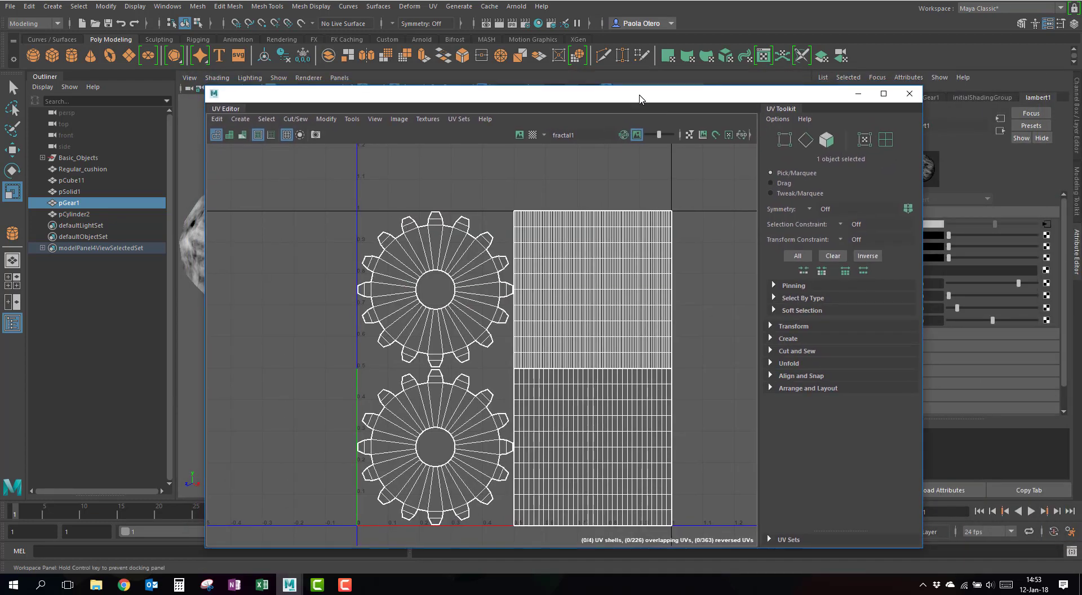
{"action": "left_click", "coordinate": [887, 94]}
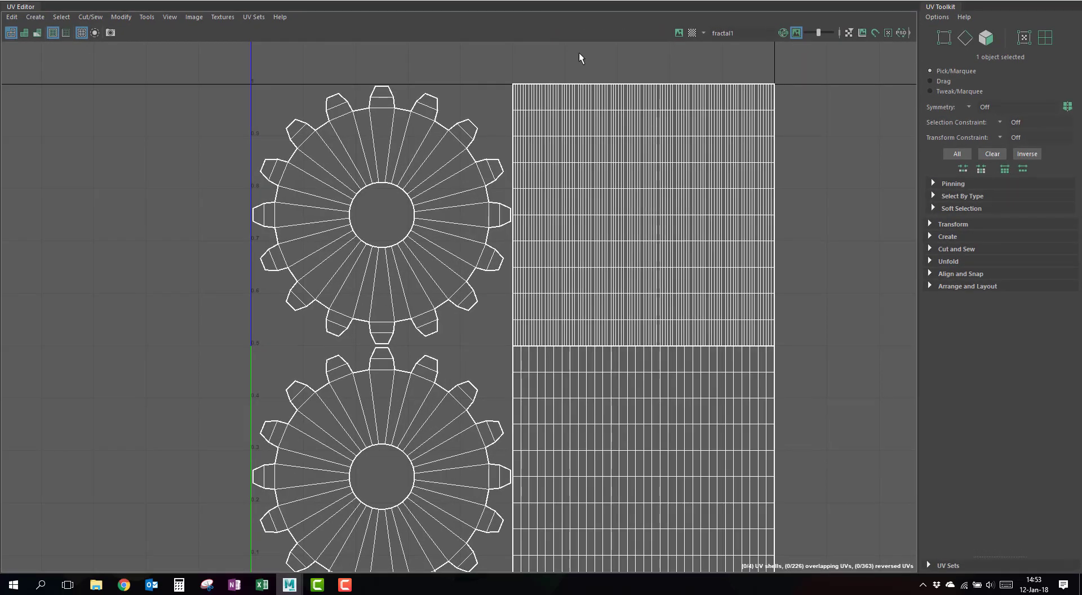
{"action": "scroll", "coordinate": [514, 265], "scroll_direction": "down", "scroll_amount": 2}
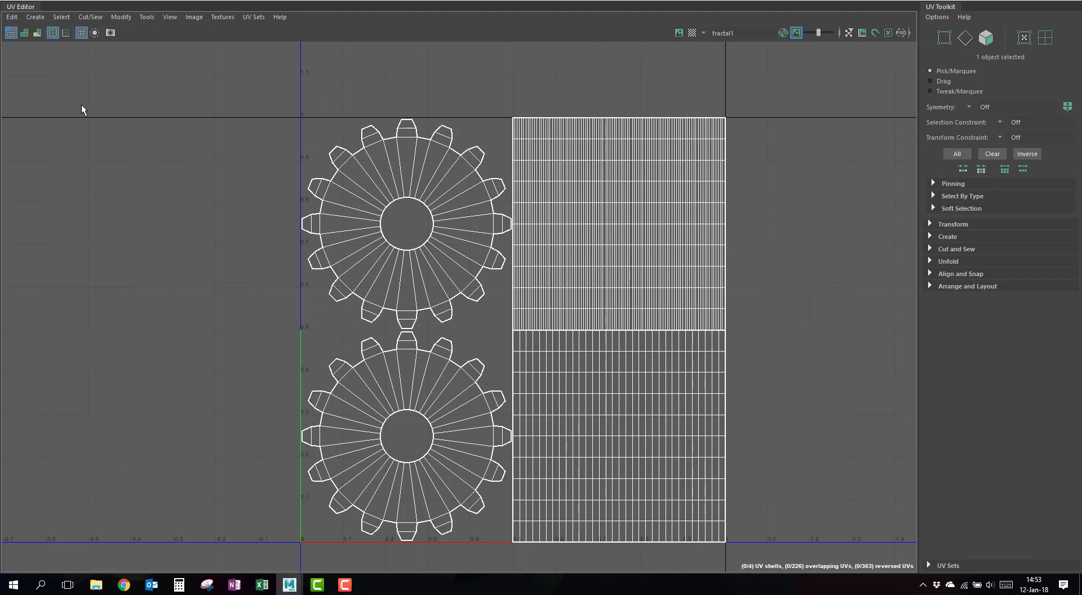
Preview the gear's UV shells in the shaded and distortion displays, and return to the wireframe display
{"action": "left_click", "coordinate": [25, 32]}
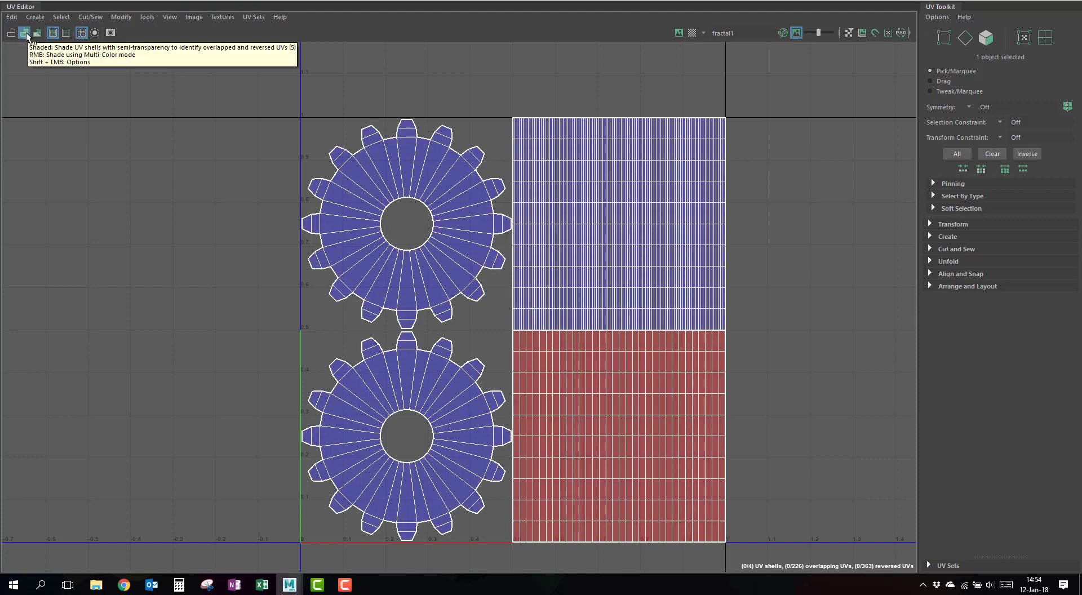
{"action": "left_click", "coordinate": [36, 33]}
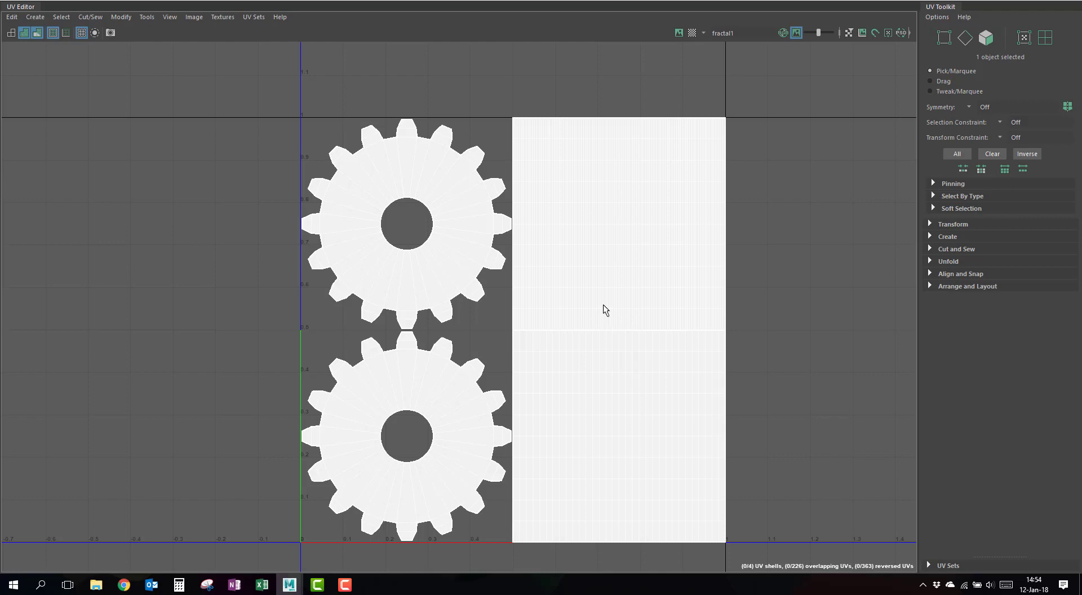
{"action": "left_click", "coordinate": [32, 36]}
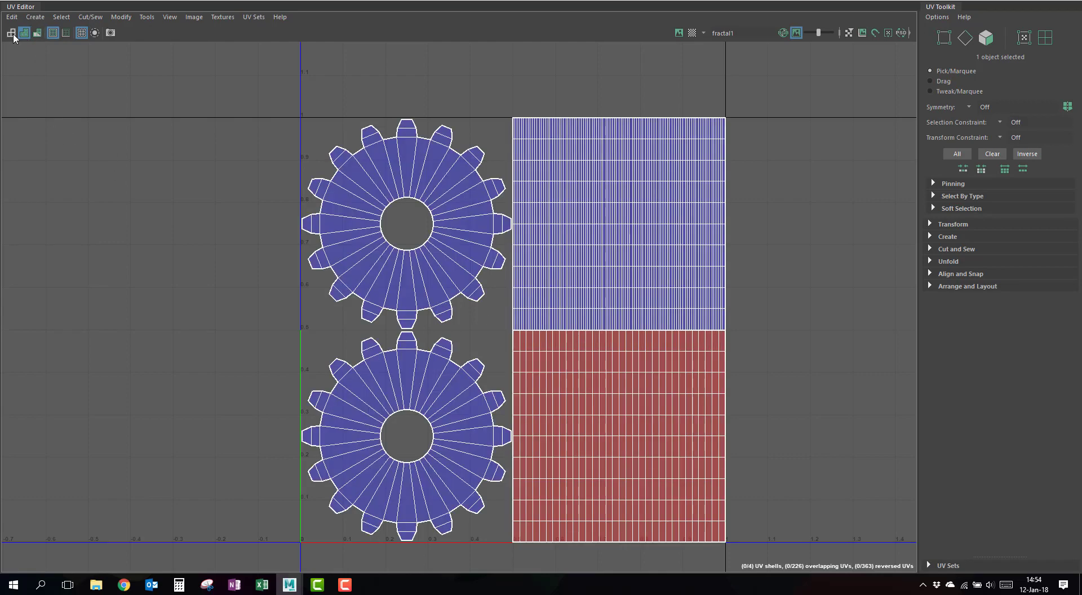
{"action": "left_click", "coordinate": [12, 36]}
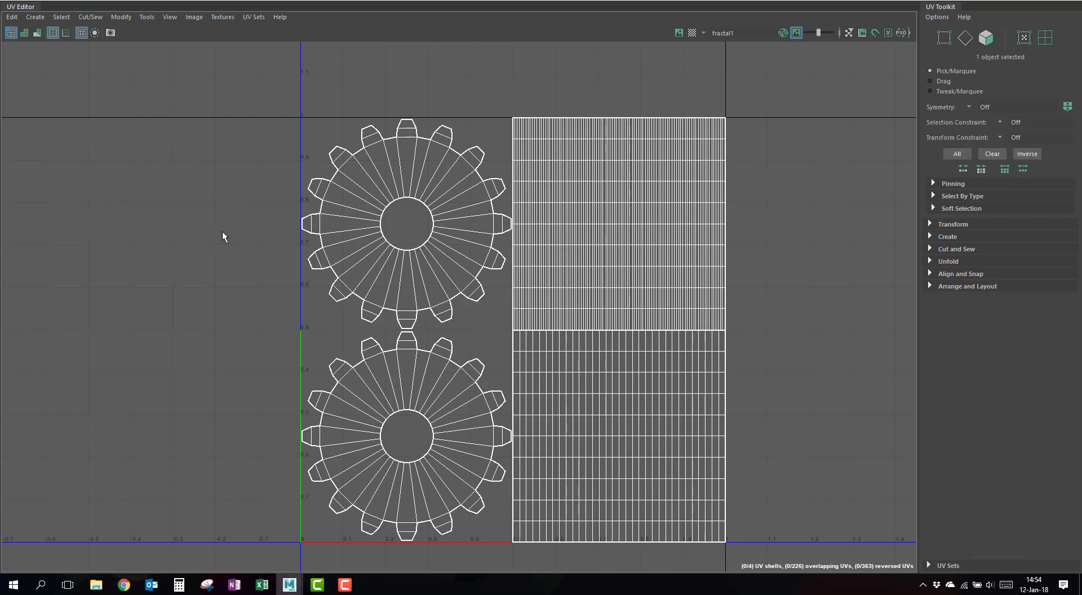
View the UV Snapshot options and close them without saving an image
{"action": "left_click", "coordinate": [112, 33]}
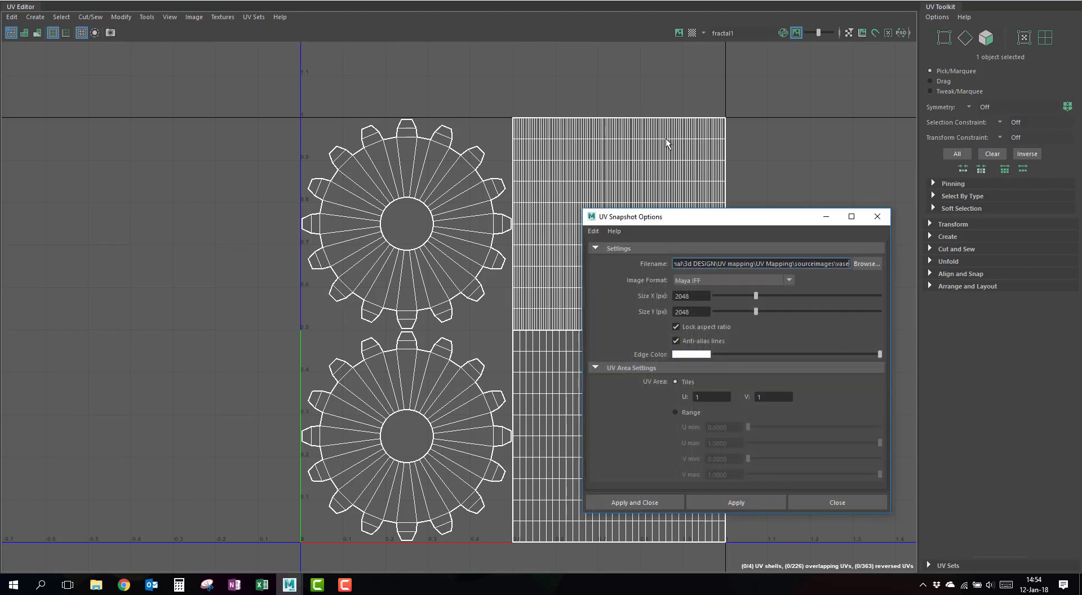
{"action": "left_click", "coordinate": [837, 503]}
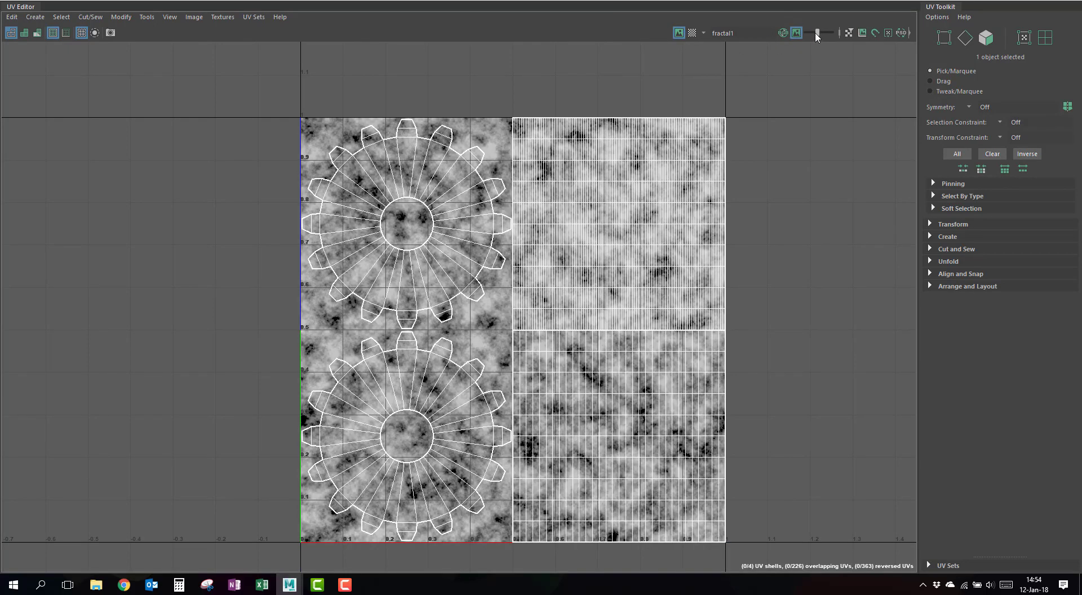
Dim the fractal texture displayed behind the gear's UVs and turn on the checker map
{"action": "left_click_drag", "start_coordinate": [815, 34], "coordinate": [828, 33]}
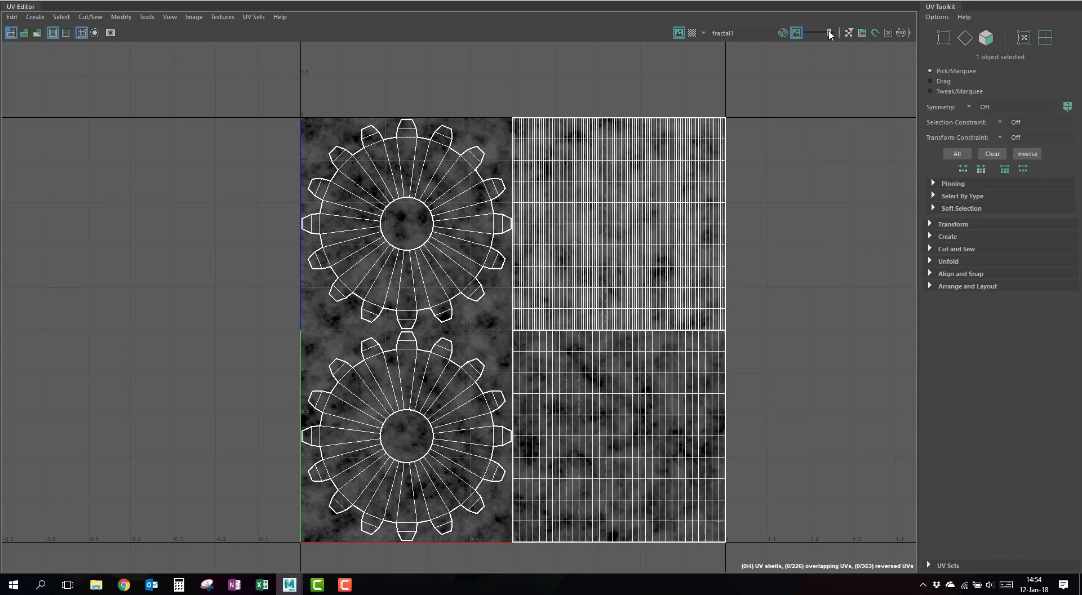
{"action": "left_click", "coordinate": [692, 34]}
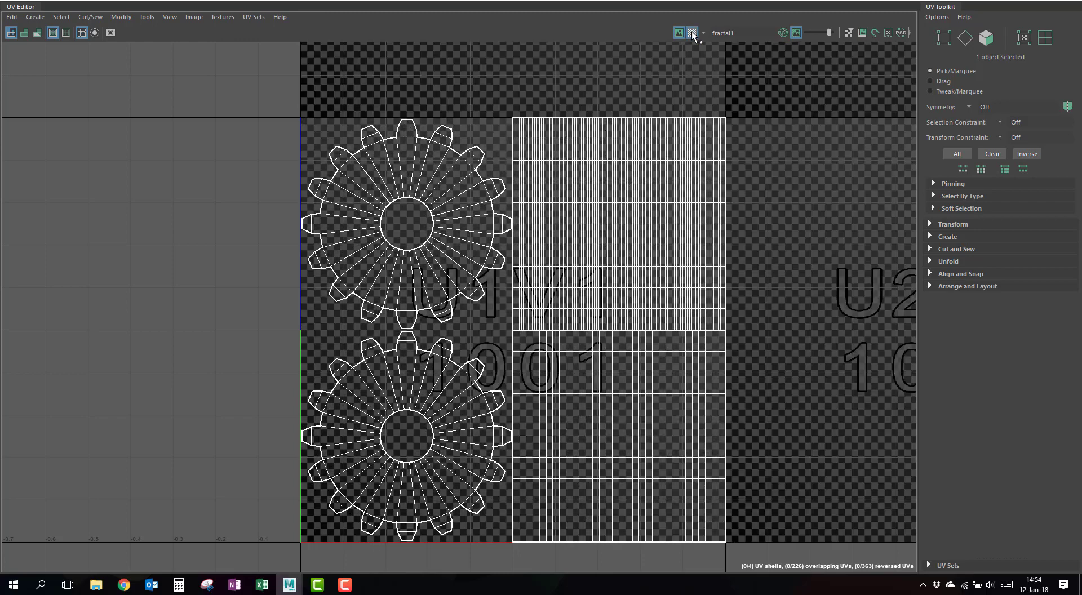
Examine the checker map across the adjacent UV tiles and toggle it off and on to compare it with the fractal texture
{"action": "scroll", "coordinate": [746, 310], "scroll_direction": "down", "scroll_amount": 2}
{"action": "middle_click_drag", "start_coordinate": [819, 300], "coordinate": [575, 336], "text": "alt"}
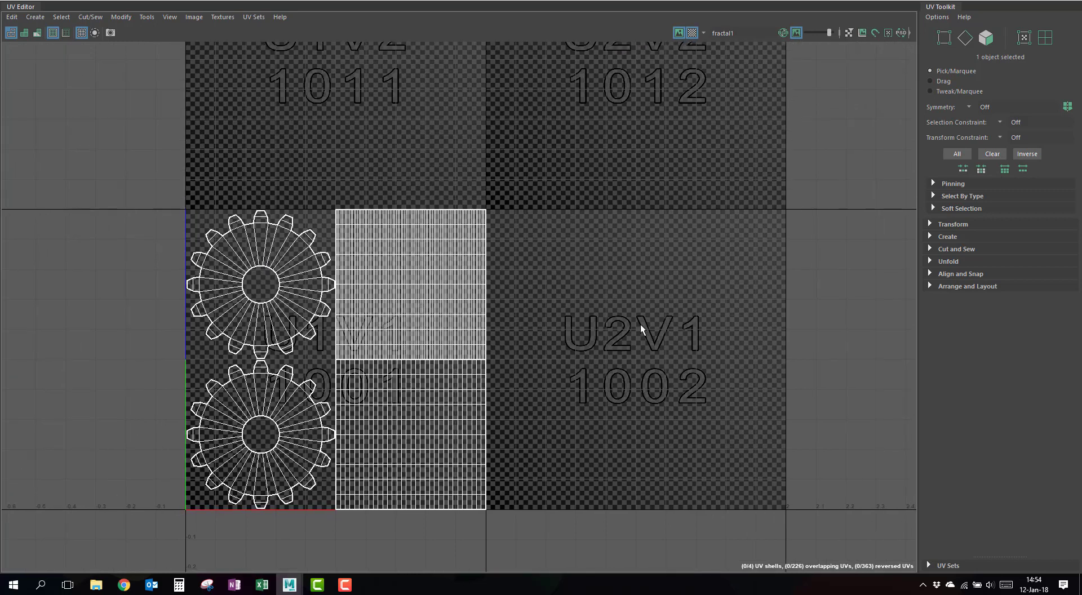
{"action": "left_click", "coordinate": [693, 33]}
{"action": "left_click", "coordinate": [345, 585]}
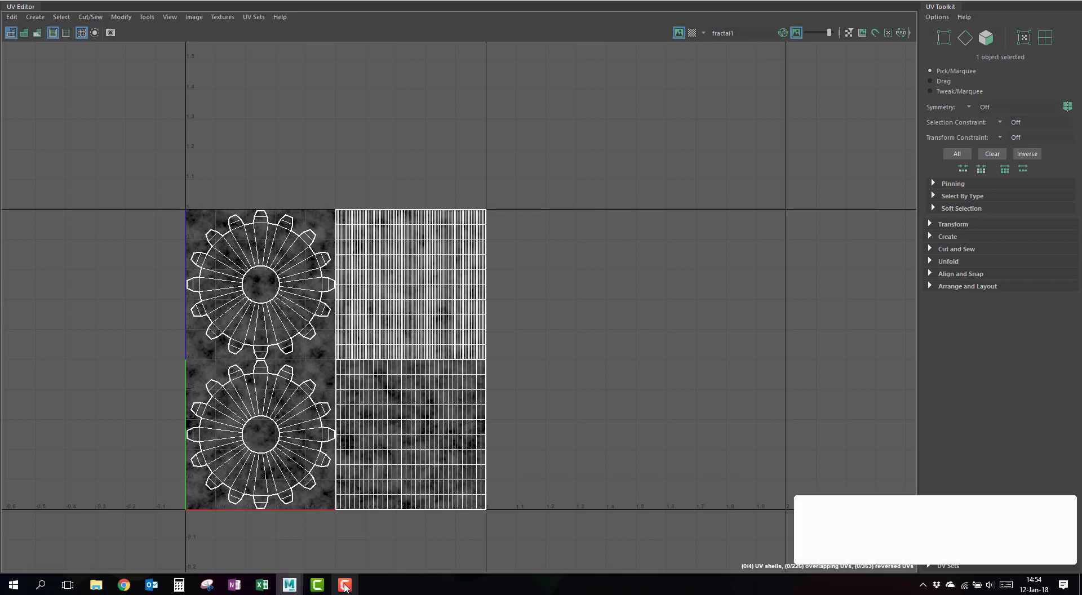
{"action": "left_click", "coordinate": [345, 585]}
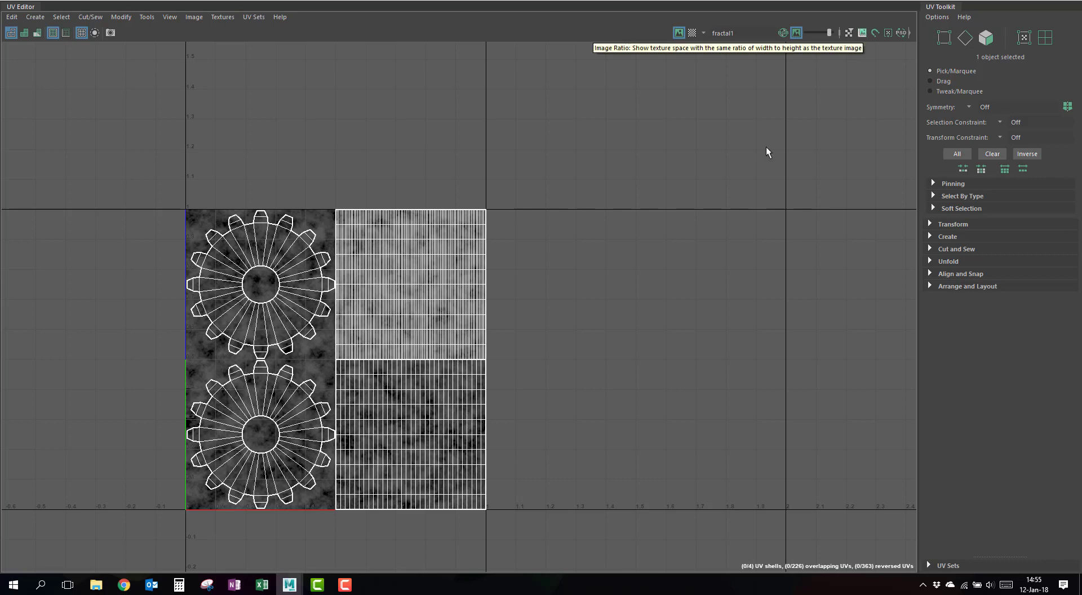
{"action": "middle_click_drag", "start_coordinate": [529, 417], "coordinate": [657, 382], "text": "alt"}
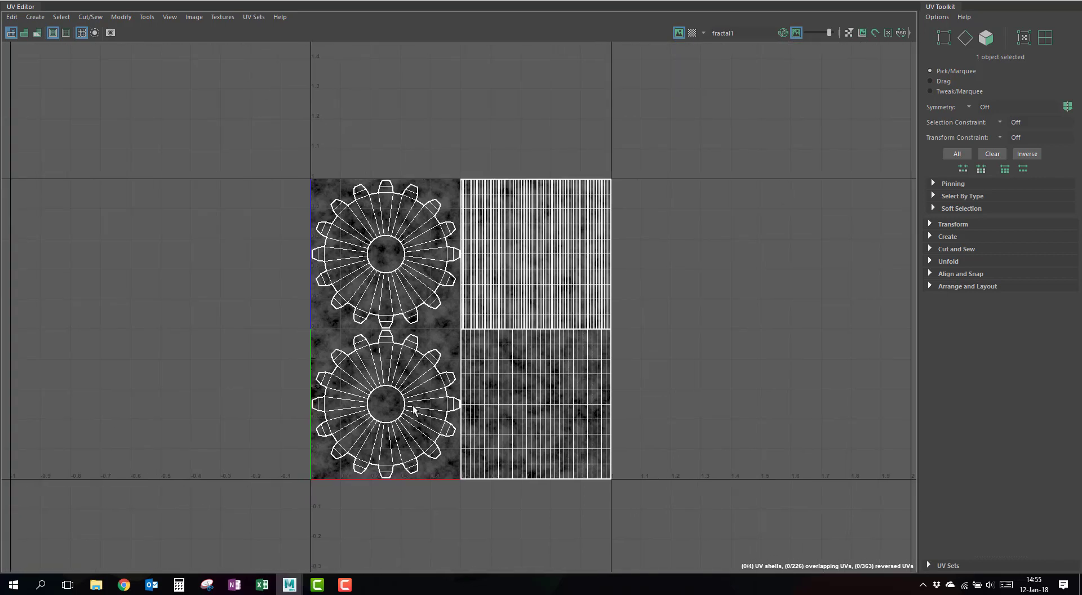
{"action": "scroll", "coordinate": [377, 398], "scroll_direction": "up", "scroll_amount": 1}
{"action": "scroll", "coordinate": [344, 355], "scroll_direction": "up", "scroll_amount": 1}
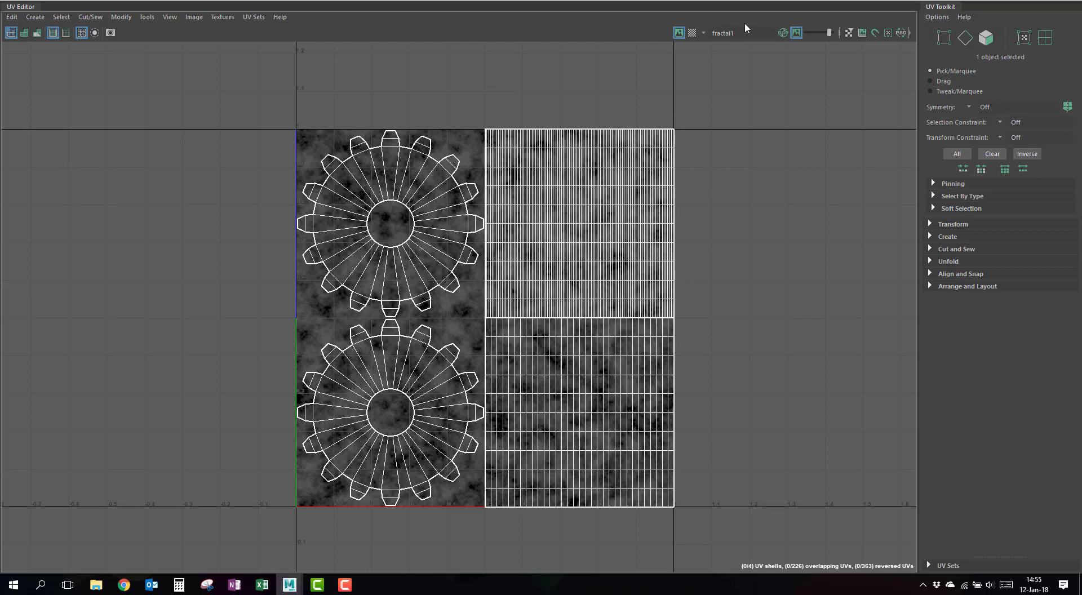
{"action": "left_click", "coordinate": [692, 33]}
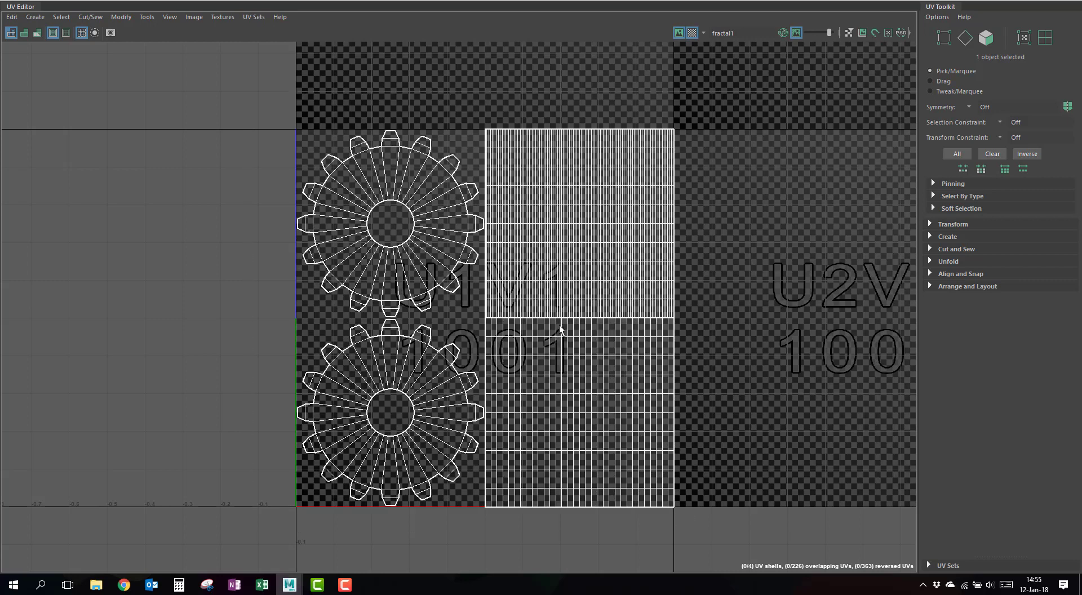
Select all four of the gear's UV shells and scale them down slightly and uniformly
{"action": "right_click_drag", "start_coordinate": [457, 248], "coordinate": [451, 239]}
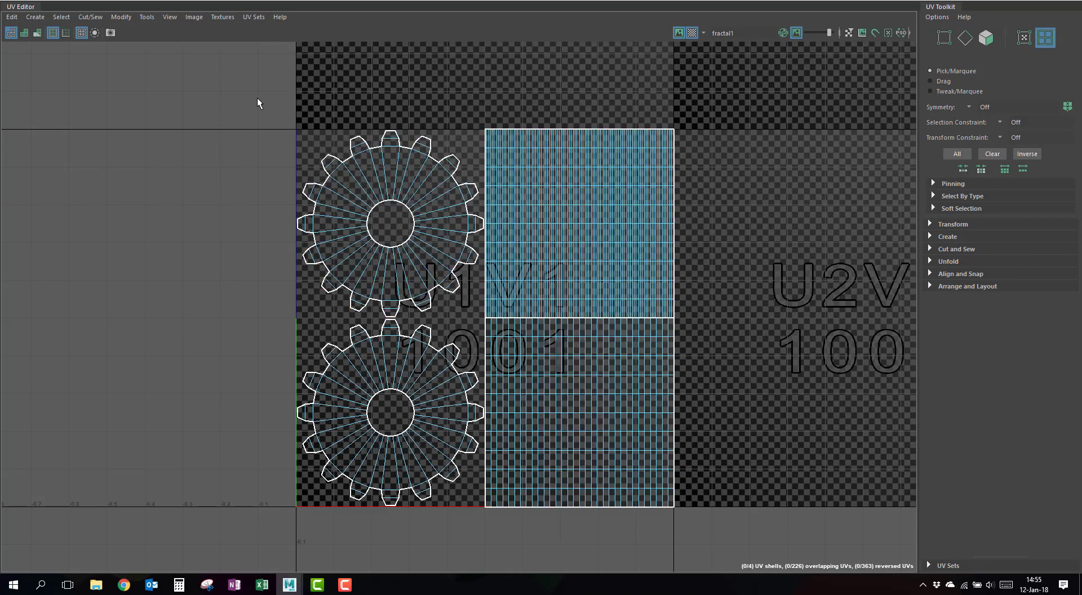
{"action": "left_click_drag", "start_coordinate": [206, 78], "coordinate": [717, 526]}
{"action": "left_click_drag", "start_coordinate": [489, 318], "coordinate": [482, 330]}
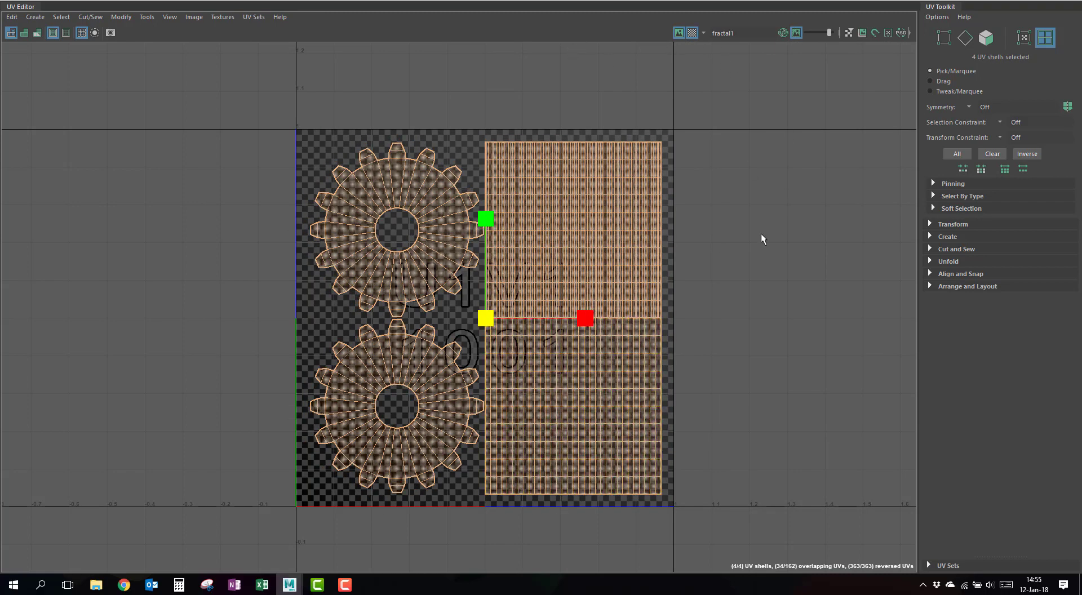
Move the four scaled shells so they sit inside the U1V1 tile with a margin on every side
{"action": "key", "text": "w"}
{"action": "left_click_drag", "start_coordinate": [488, 307], "coordinate": [488, 286]}
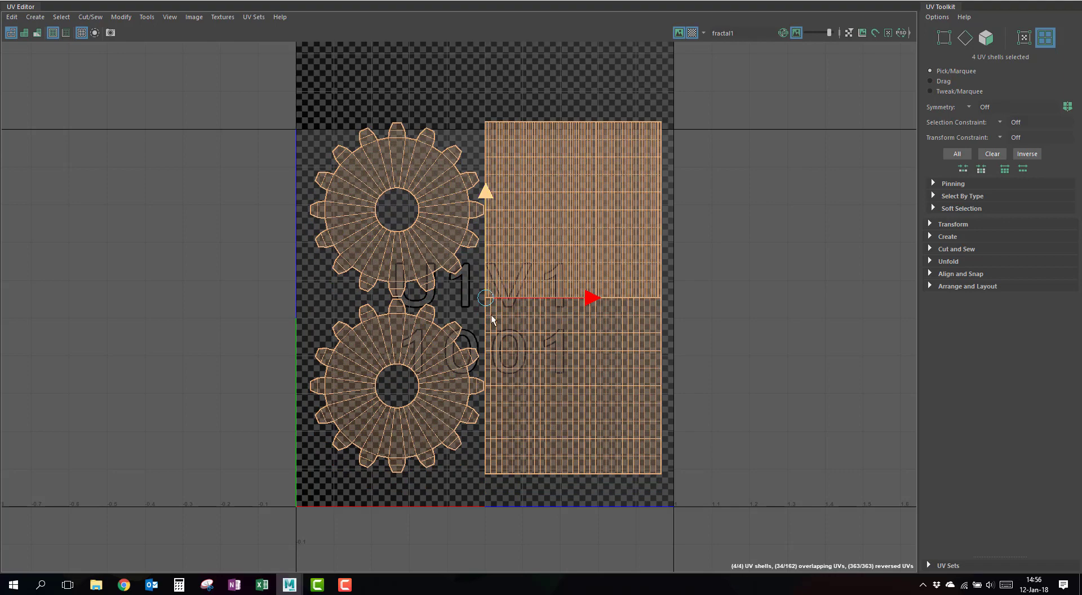
{"action": "mouse_move", "coordinate": [489, 302]}
{"action": "left_mouse_down"}
{"action": "mouse_move", "coordinate": [525, 322]}
{"action": "mouse_move", "coordinate": [529, 289]}
{"action": "mouse_move", "coordinate": [488, 318]}
{"action": "left_mouse_up"}
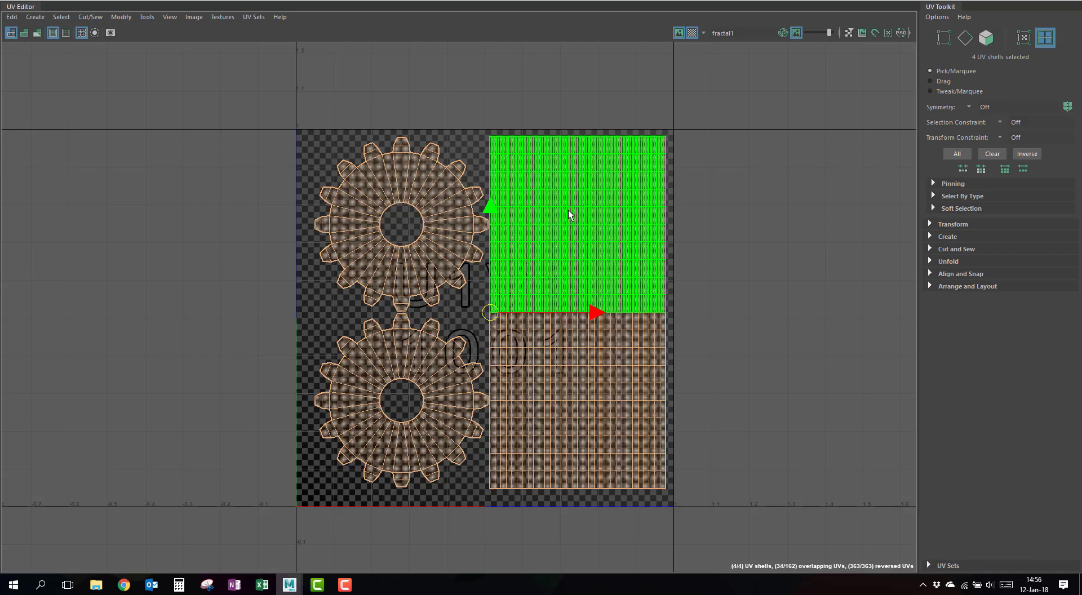
Try the Rotate and Scale manipulators on the selected shells and toggle soft selection on and off
{"action": "key", "text": "e"}
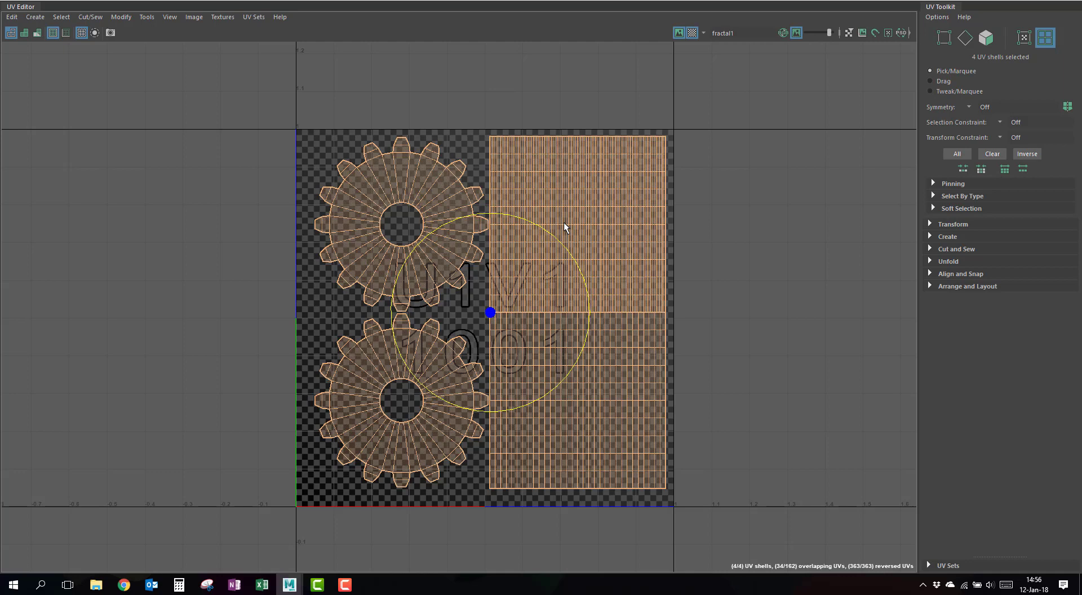
{"action": "key", "text": "r"}
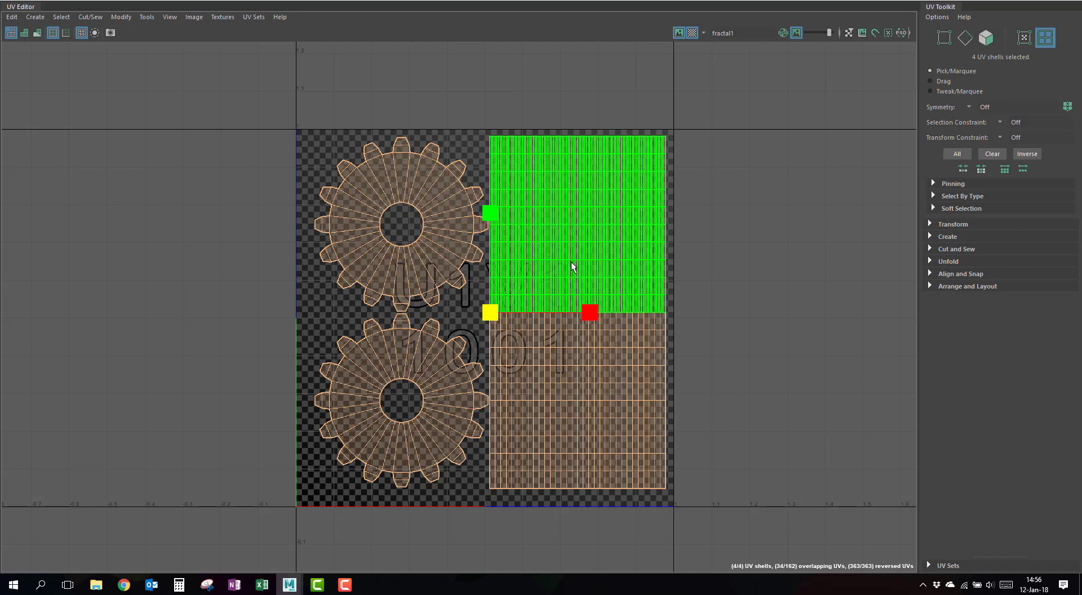
{"action": "key", "text": "b"}
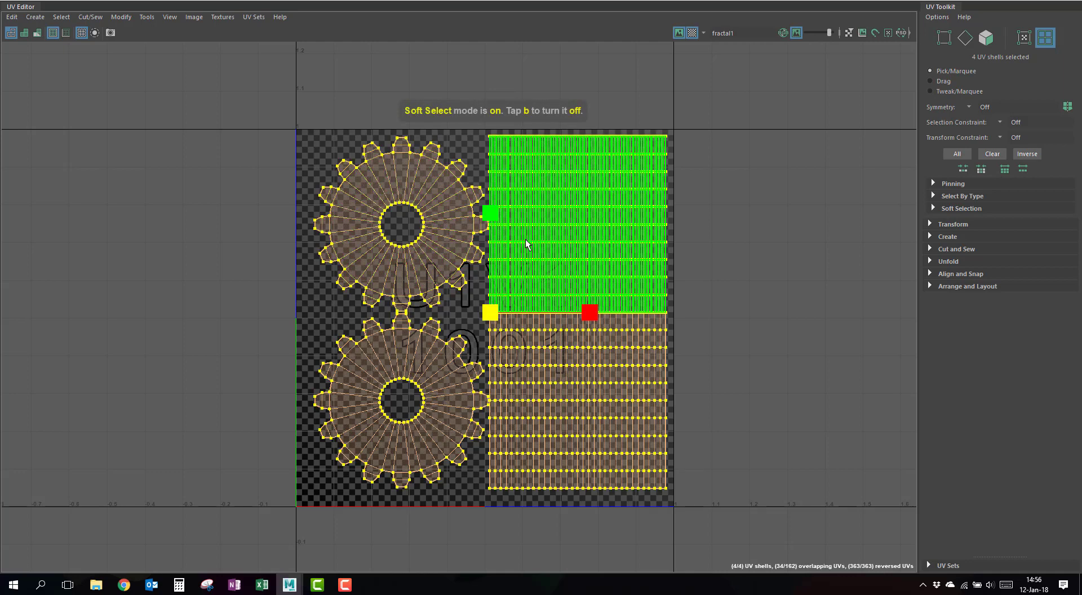
{"action": "key", "text": "b"}
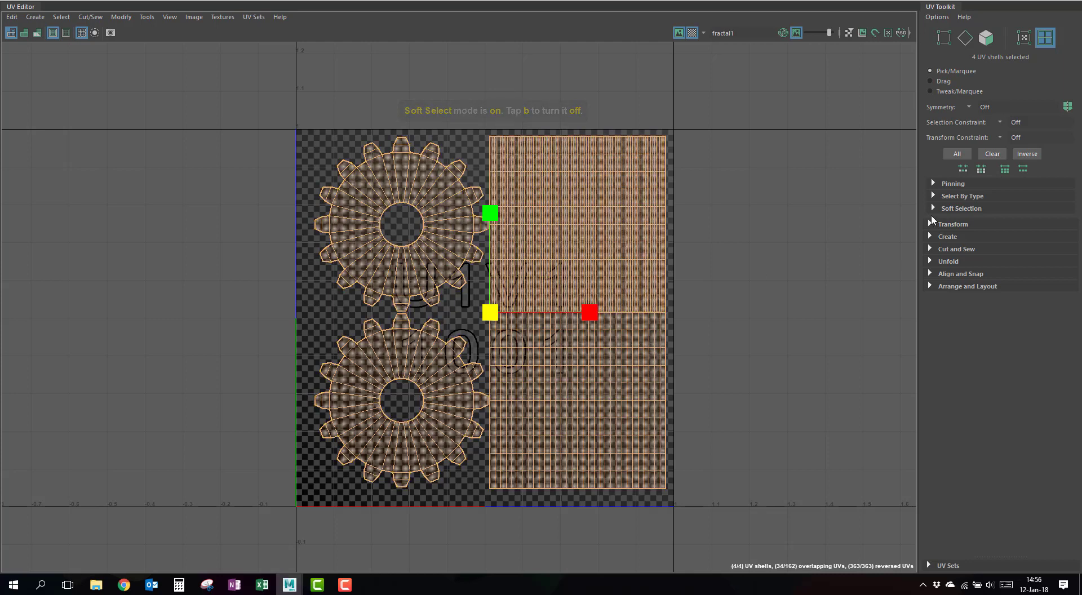
Rotate the selected UV shells counterclockwise three times in 90-degree increments using the toolkit's Transform settings
{"action": "left_click", "coordinate": [929, 224]}
{"action": "scroll", "coordinate": [1035, 349], "scroll_direction": "down", "scroll_amount": 3}
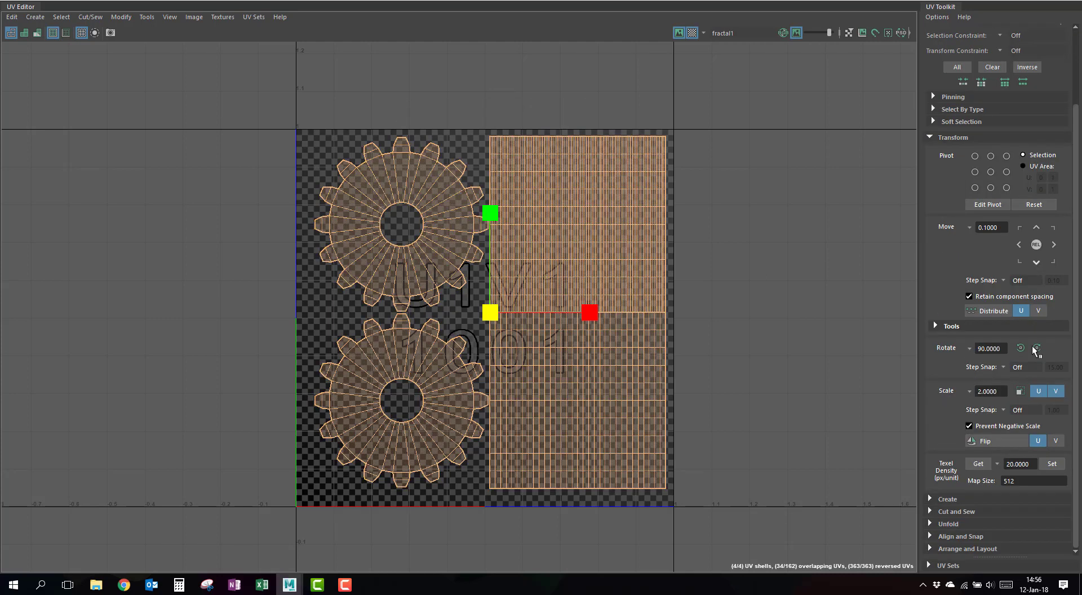
{"action": "left_click", "coordinate": [1022, 346]}
{"action": "left_click", "coordinate": [1022, 346]}
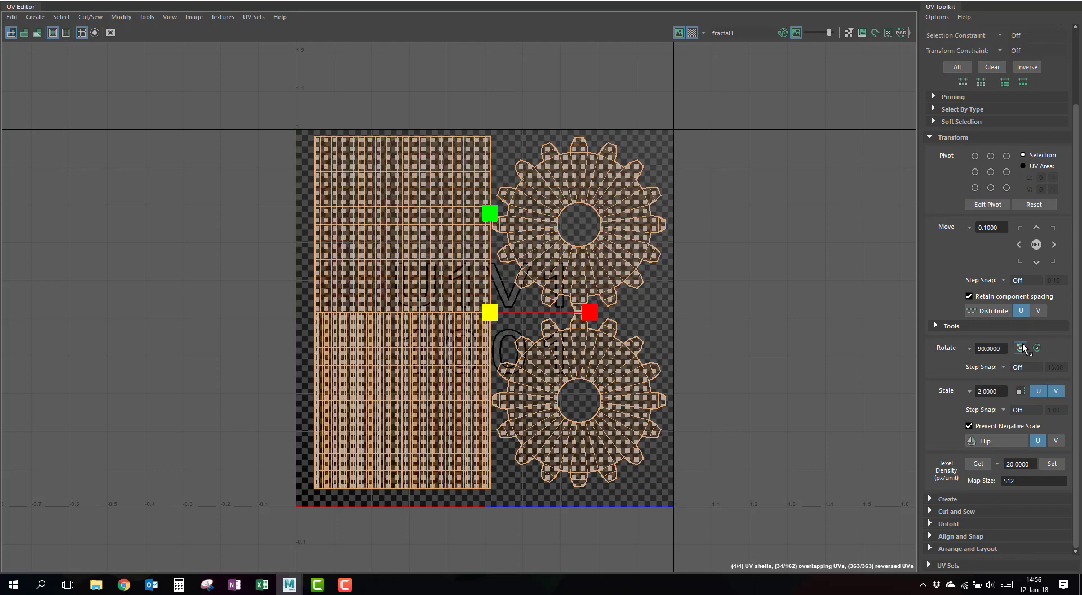
{"action": "left_click", "coordinate": [1022, 346]}
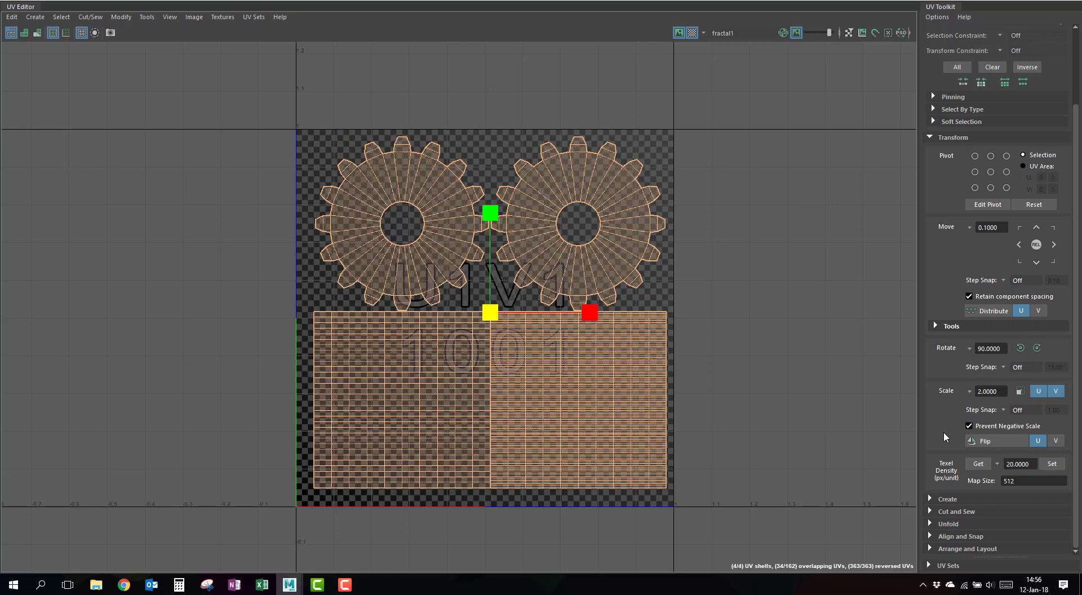
Look through the Cut and Sew and the Arrange and Layout tools of the UV Toolkit, collapsing each group again
{"action": "left_click", "coordinate": [938, 511]}
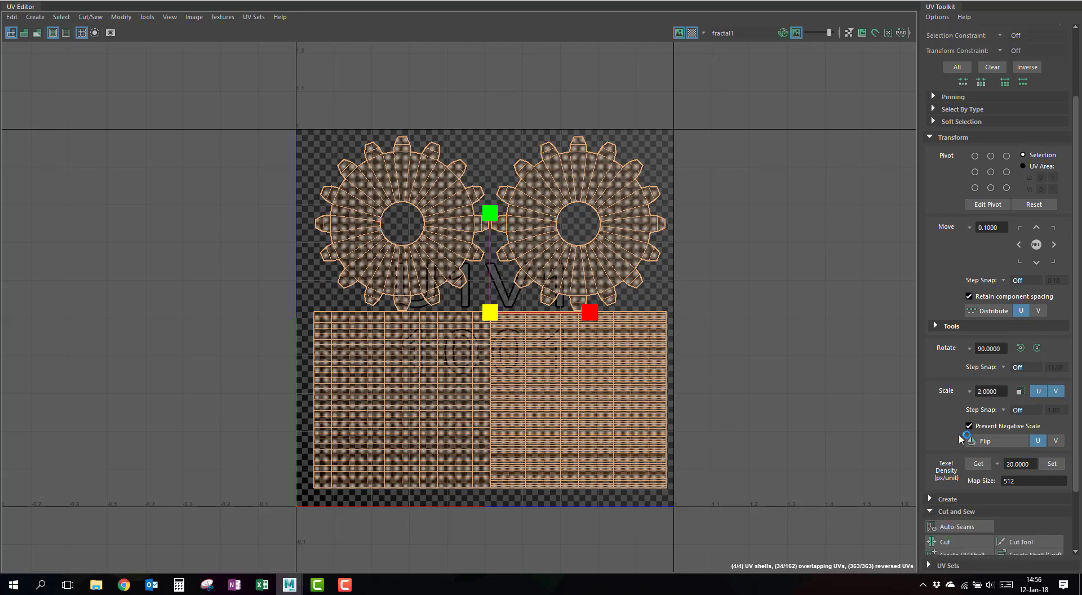
{"action": "scroll", "coordinate": [963, 434], "scroll_direction": "down", "scroll_amount": 3}
{"action": "left_click", "coordinate": [930, 438]}
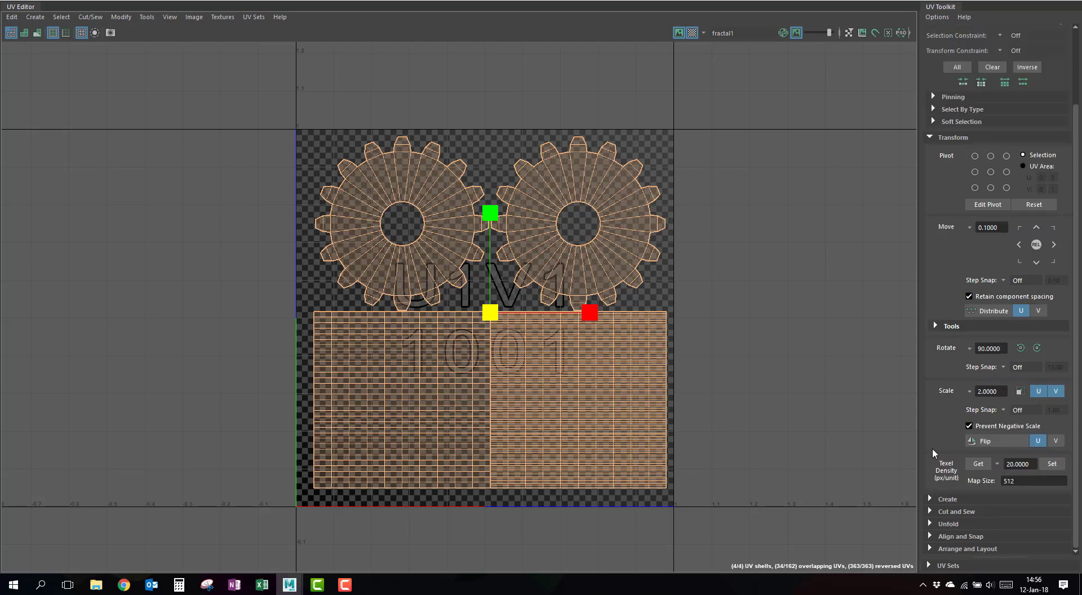
{"action": "left_click", "coordinate": [931, 547]}
{"action": "scroll", "coordinate": [945, 530], "scroll_direction": "down", "scroll_amount": 6}
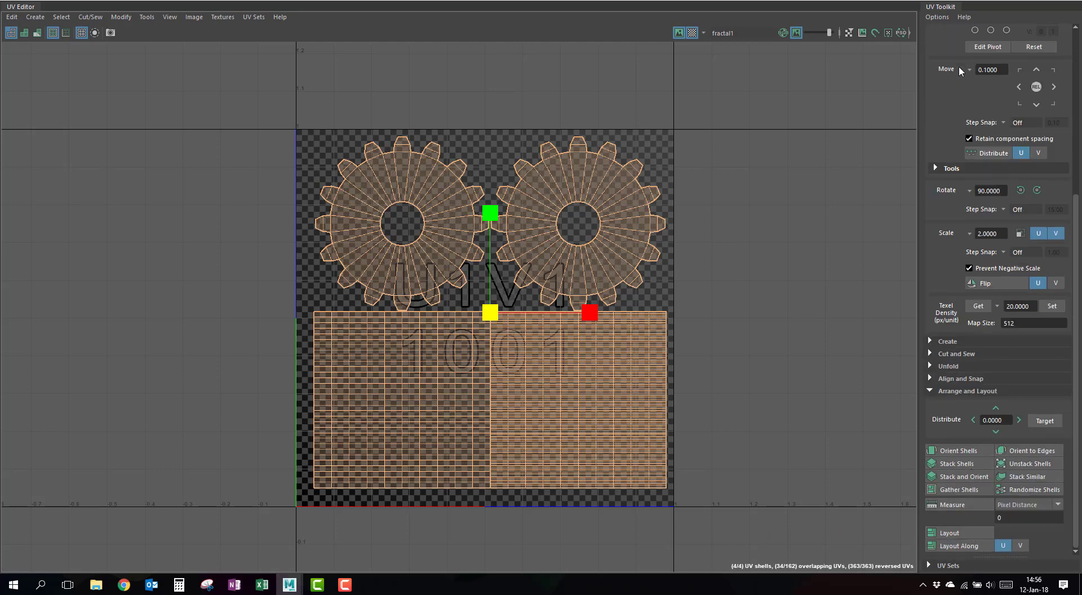
{"action": "left_click", "coordinate": [931, 391]}
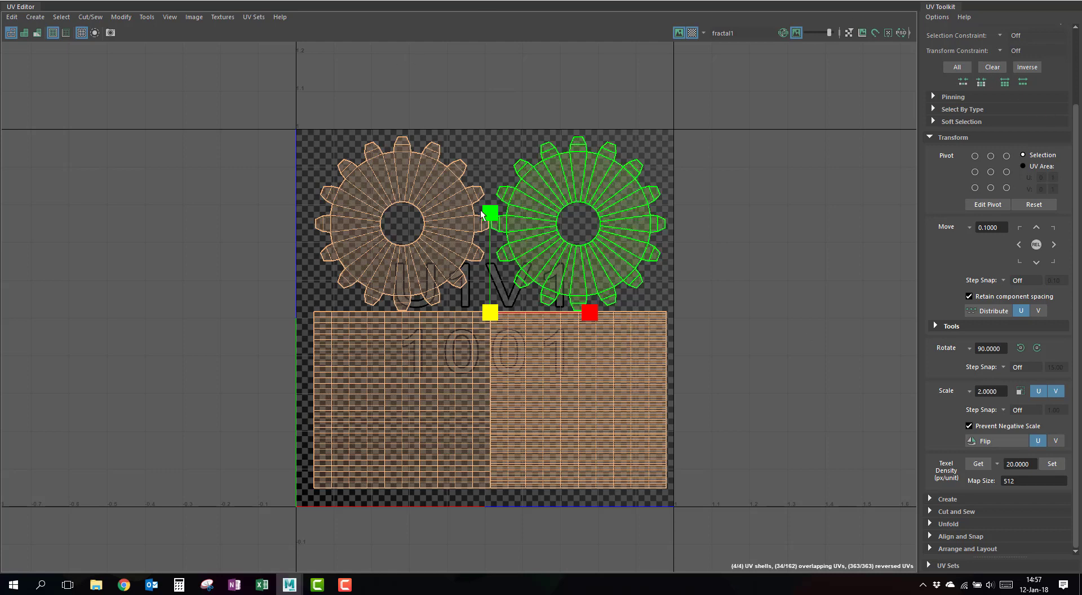
Deselect the gear's UV shells and turn off both the checker map and the fractal texture display
{"action": "left_click", "coordinate": [229, 140]}
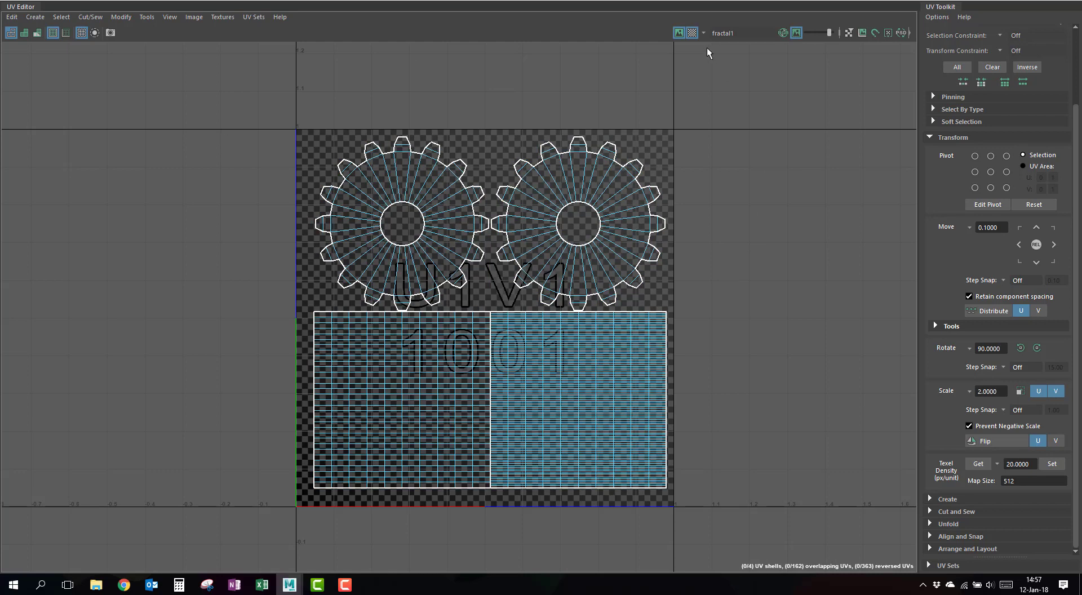
{"action": "left_click", "coordinate": [691, 33]}
{"action": "left_click", "coordinate": [679, 34]}
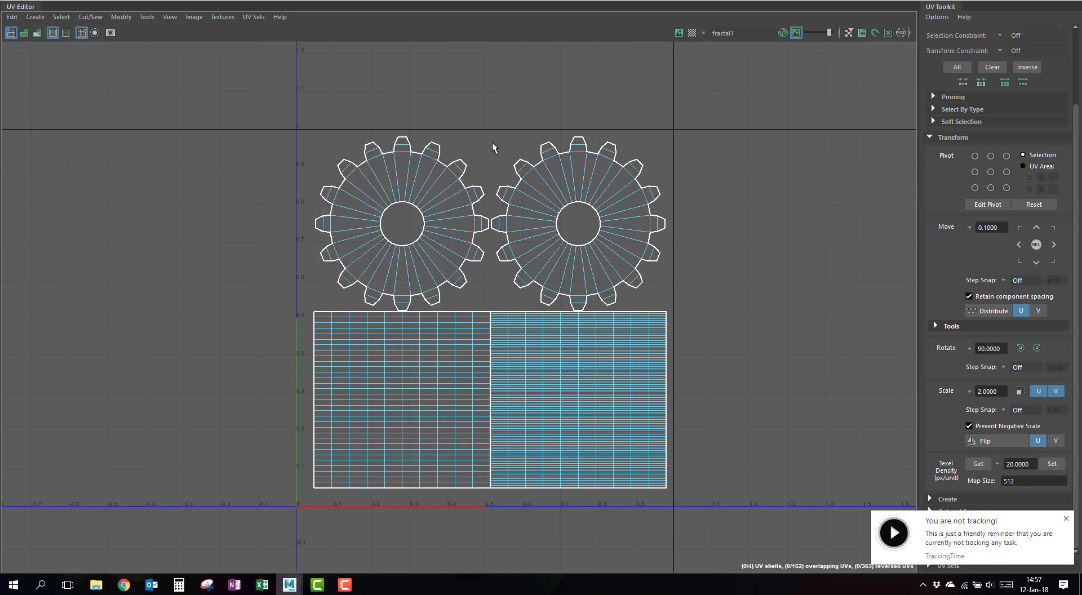
Minimise the UV Editor, inspect the texture on the gear in the perspective view, and dismiss the reminder notifications
{"action": "left_click", "coordinate": [1022, 1]}
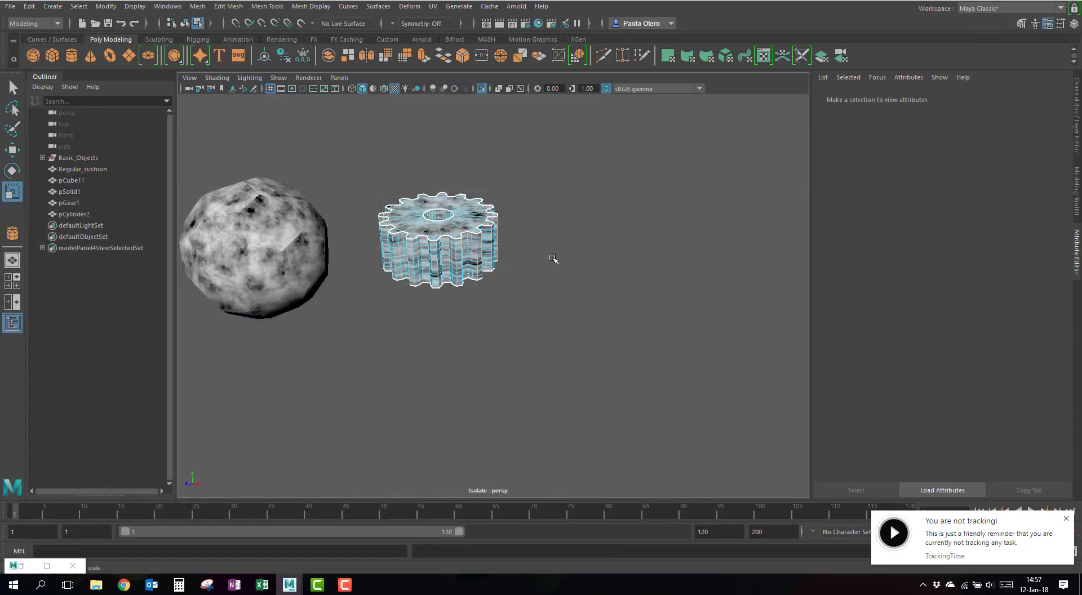
{"action": "scroll", "coordinate": [429, 225], "scroll_direction": "up", "scroll_amount": 4}
{"action": "middle_click_drag", "start_coordinate": [438, 216], "coordinate": [598, 366], "text": "alt"}
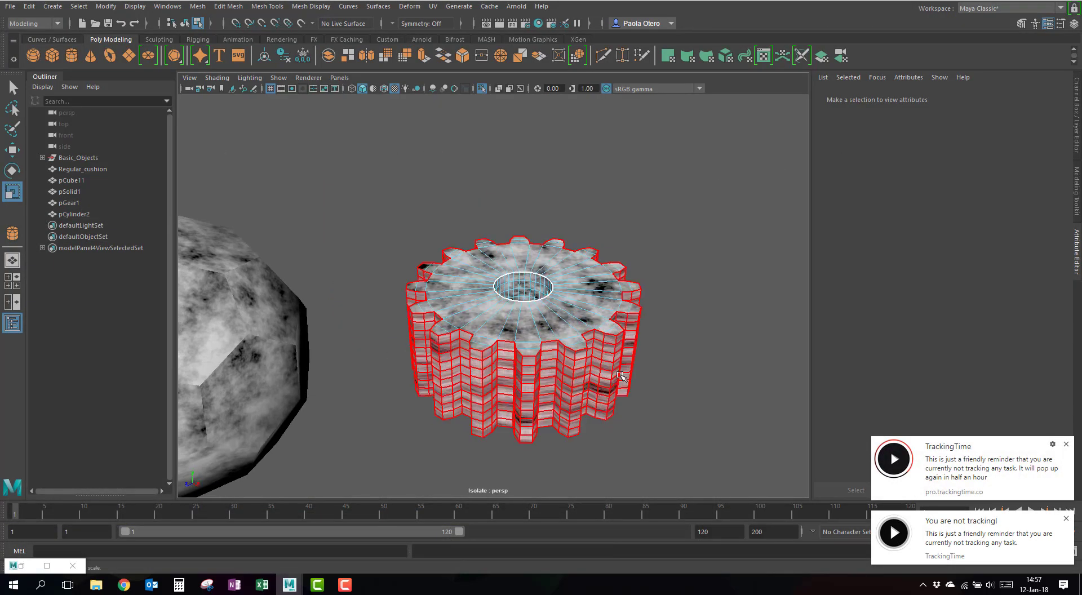
{"action": "left_click", "coordinate": [1065, 444]}
{"action": "left_click", "coordinate": [1066, 520]}
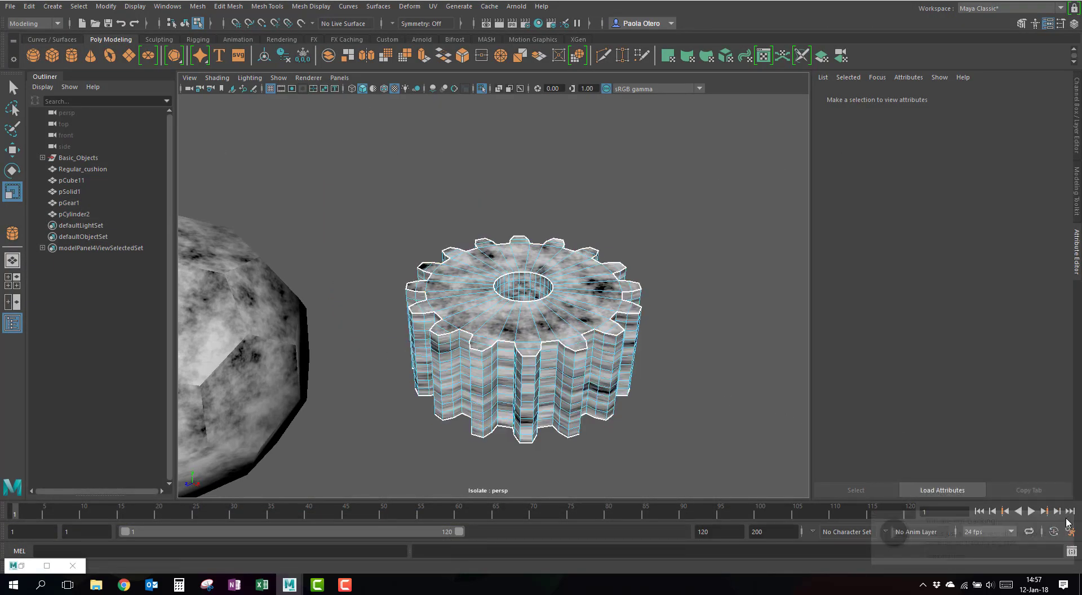
Select the faceted solid and the cube in turn and inspect how the texture maps onto their faces
{"action": "scroll", "coordinate": [517, 356], "scroll_direction": "up", "scroll_amount": 5}
{"action": "middle_click_drag", "start_coordinate": [550, 326], "coordinate": [789, 214], "text": "alt"}
{"action": "scroll", "coordinate": [550, 275], "scroll_direction": "down", "scroll_amount": 5}
{"action": "left_click", "coordinate": [456, 225]}
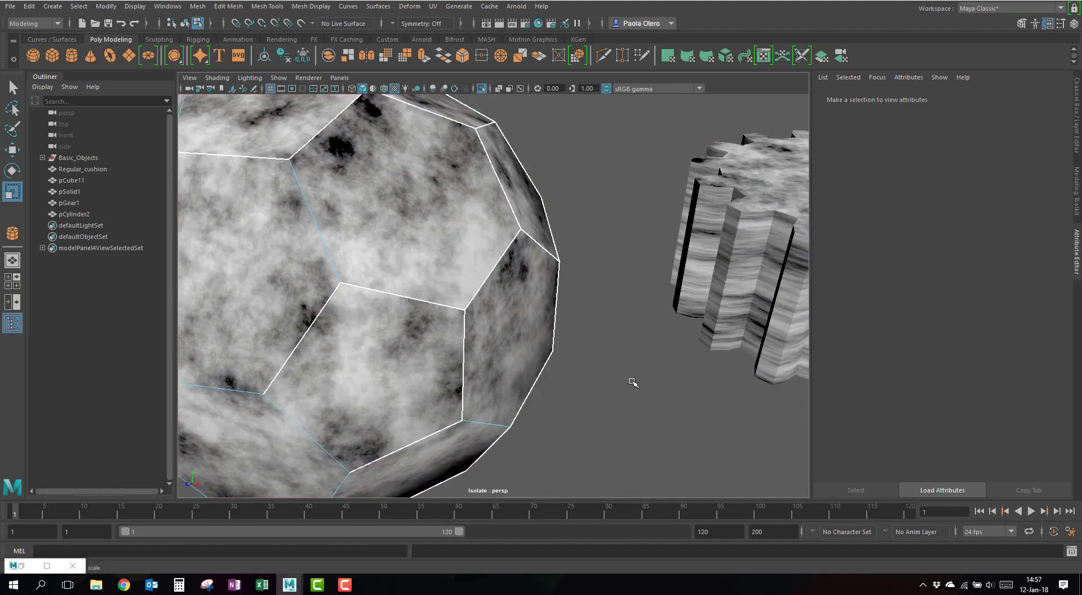
{"action": "scroll", "coordinate": [633, 366], "scroll_direction": "down", "scroll_amount": 5}
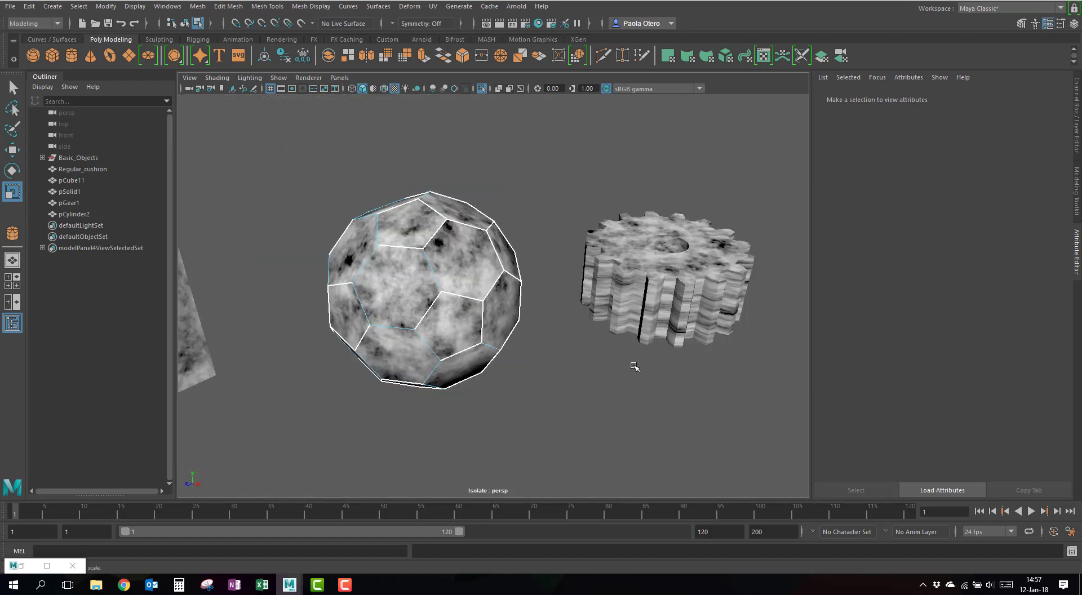
{"action": "middle_click_drag", "start_coordinate": [436, 343], "coordinate": [568, 332], "text": "alt"}
{"action": "middle_click_drag", "start_coordinate": [406, 326], "coordinate": [554, 314], "text": "alt"}
{"action": "left_click", "coordinate": [552, 314]}
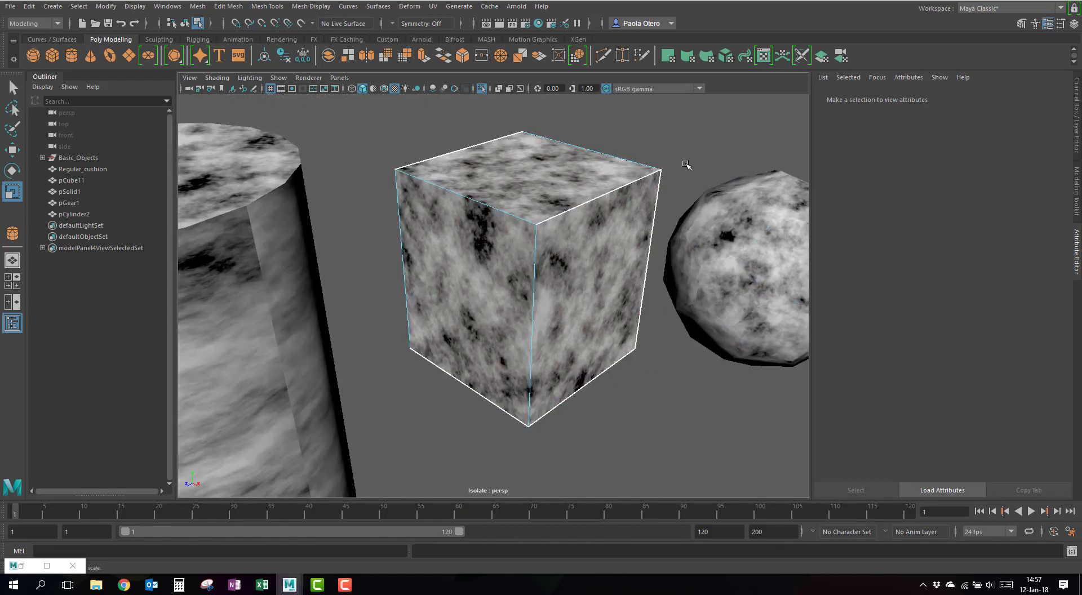
Select the cylinder, inspect the texture along its lower side and seam, and restore the UV Editor to view its layout
{"action": "key", "text": "a"}
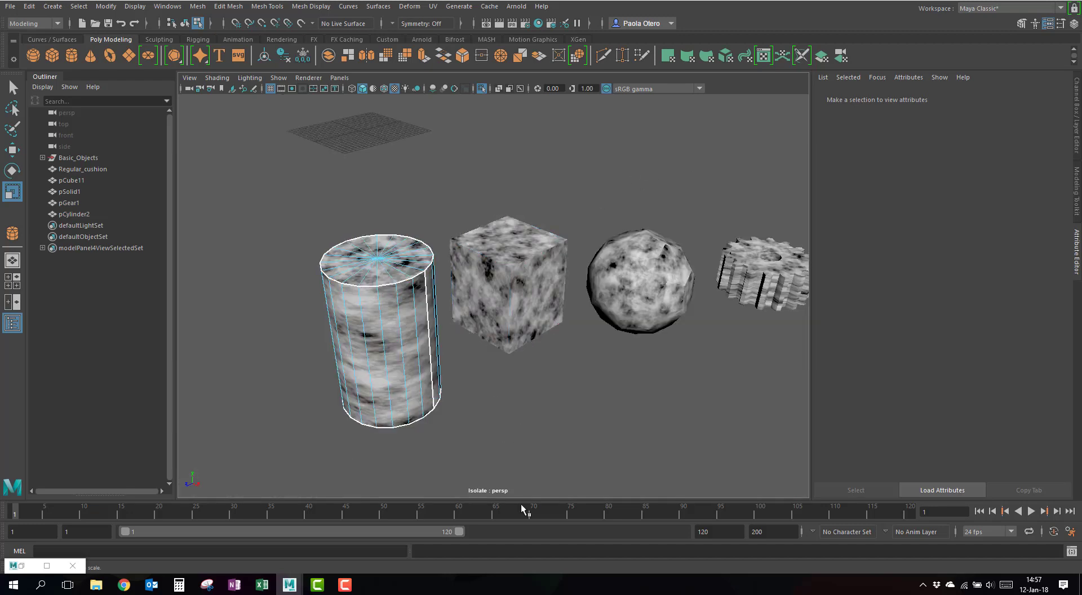
{"action": "right_click_drag", "start_coordinate": [338, 404], "coordinate": [439, 411], "text": "alt"}
{"action": "middle_click_drag", "start_coordinate": [454, 453], "coordinate": [617, 290], "text": "alt"}
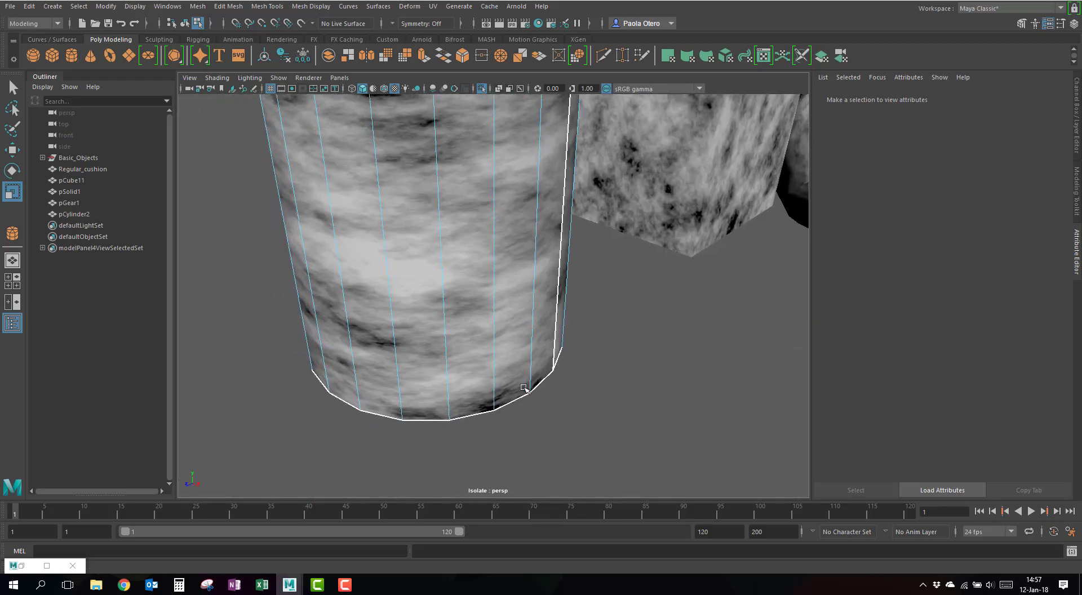
{"action": "left_click_drag", "start_coordinate": [553, 418], "coordinate": [510, 353], "text": "alt"}
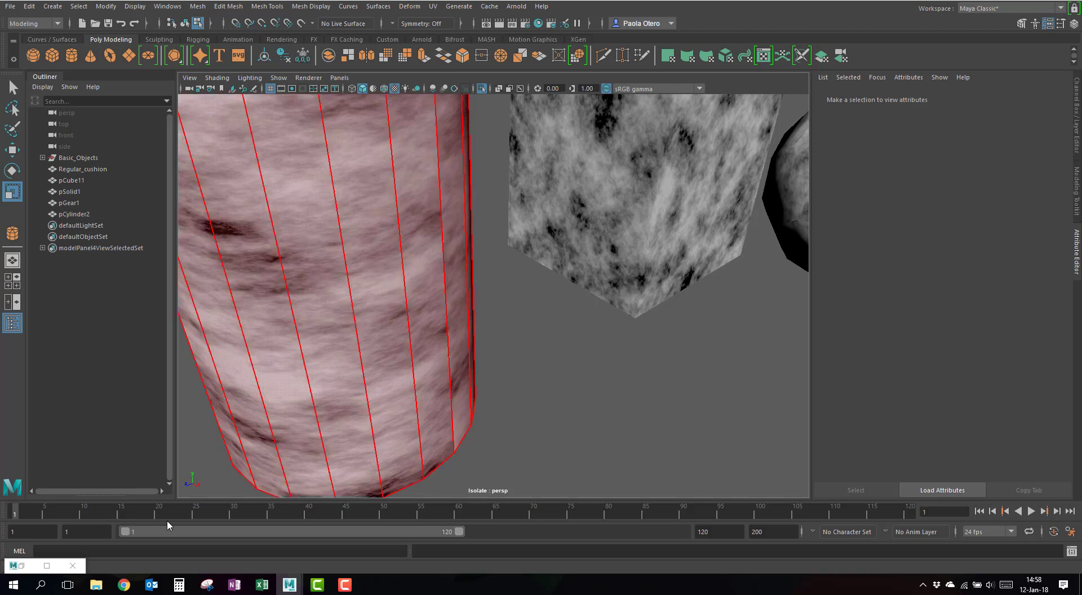
{"action": "left_click", "coordinate": [21, 566]}
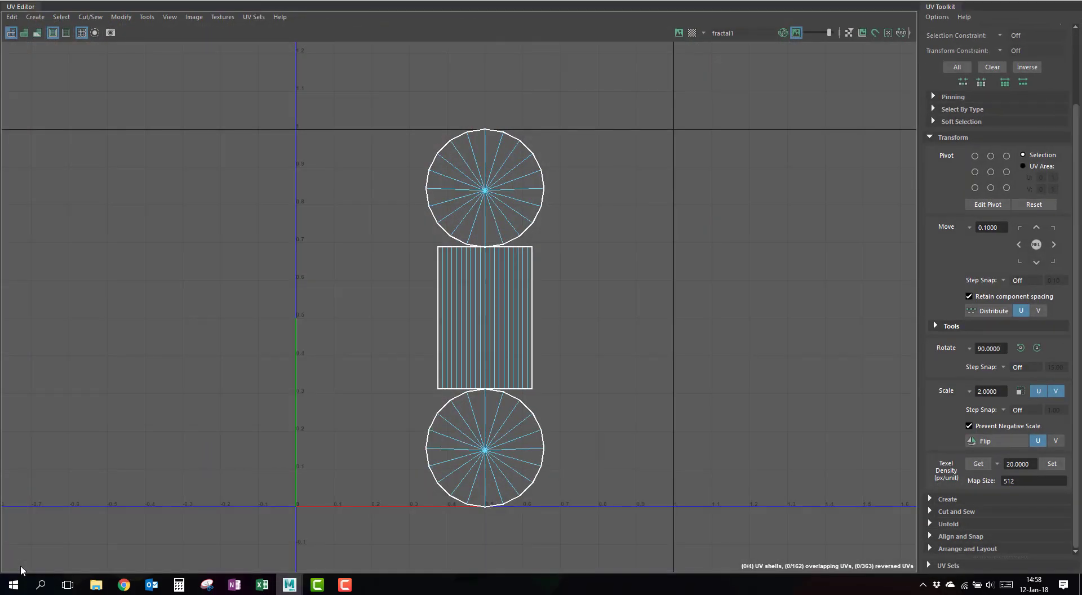
Minimise the UV Editor, select the cube in the perspective view, and restore the editor to view the cube's UV layout
{"action": "left_click", "coordinate": [1026, 5]}
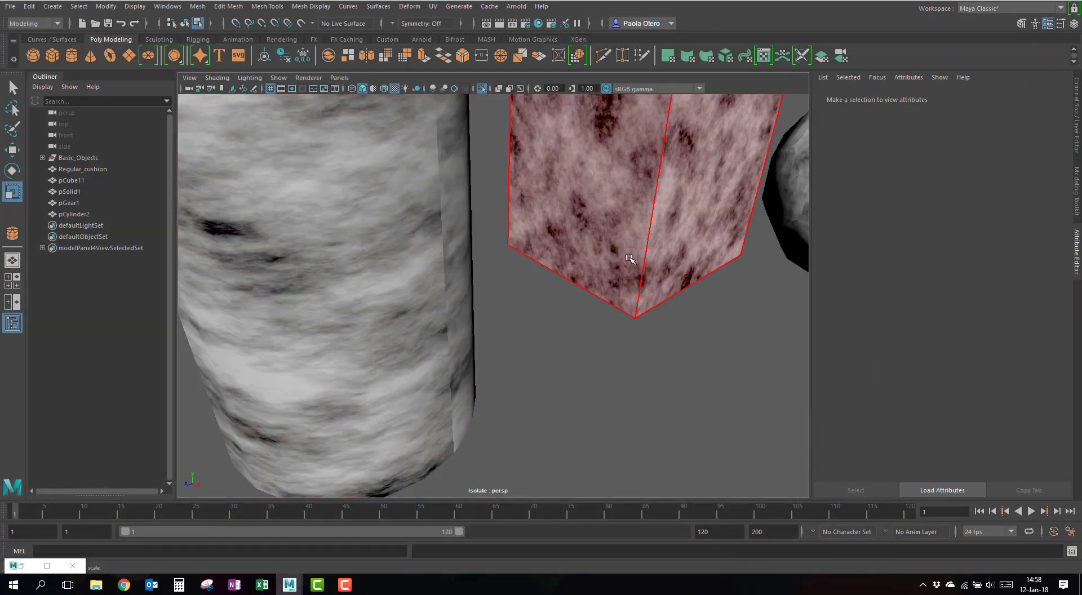
{"action": "scroll", "coordinate": [630, 258], "scroll_direction": "down", "scroll_amount": 3}
{"action": "left_click_drag", "start_coordinate": [640, 253], "coordinate": [609, 296], "text": "alt"}
{"action": "left_click", "coordinate": [20, 566]}
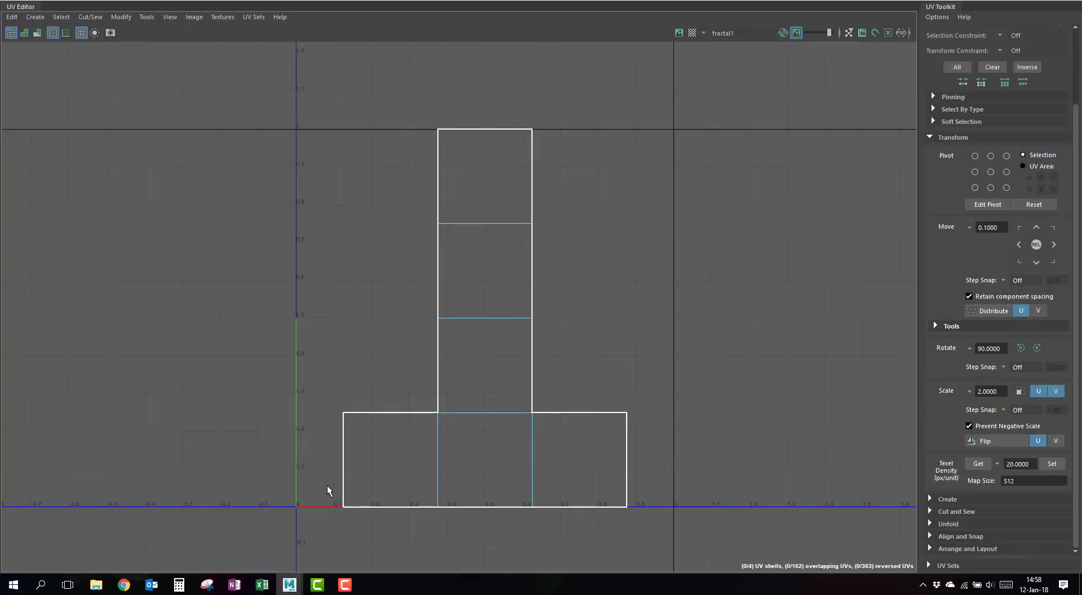
Turn on the checker map, shrink and move the UV Editor to inspect the pattern on the cube, and turn it off again
{"action": "right_click_drag", "start_coordinate": [507, 259], "coordinate": [539, 263]}
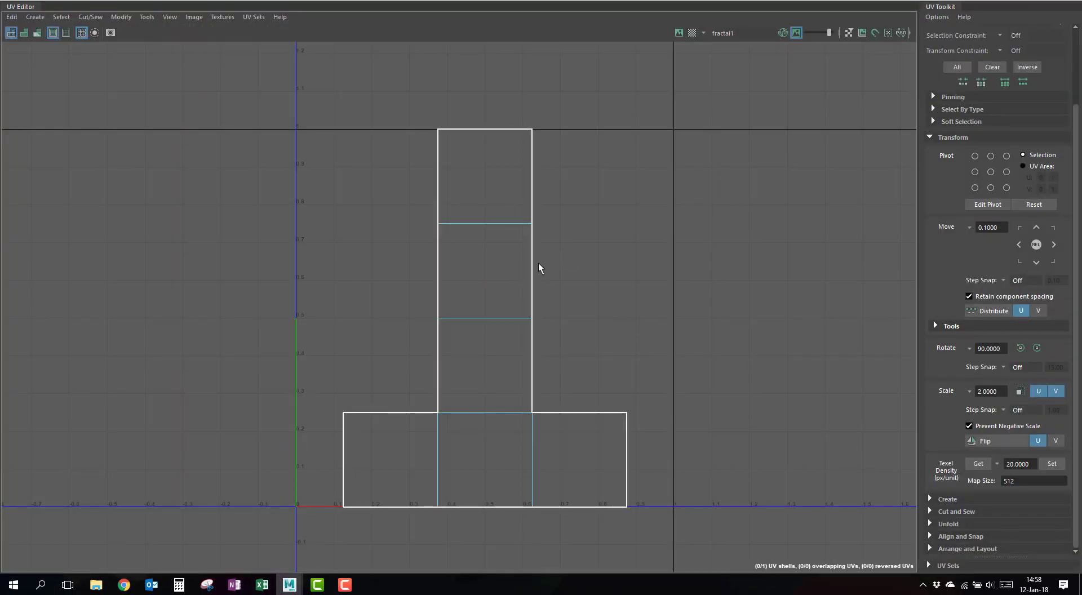
{"action": "left_click", "coordinate": [695, 32]}
{"action": "left_click", "coordinate": [1042, 2]}
{"action": "left_click_drag", "start_coordinate": [598, 103], "coordinate": [672, 99]}
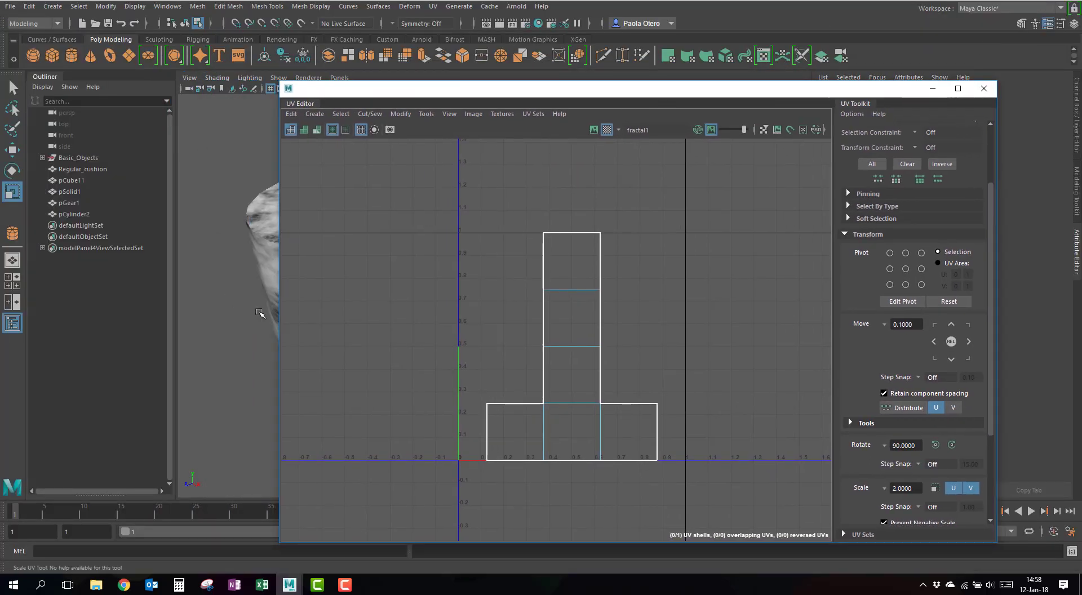
{"action": "left_click_drag", "start_coordinate": [253, 314], "coordinate": [65, 323], "text": "alt"}
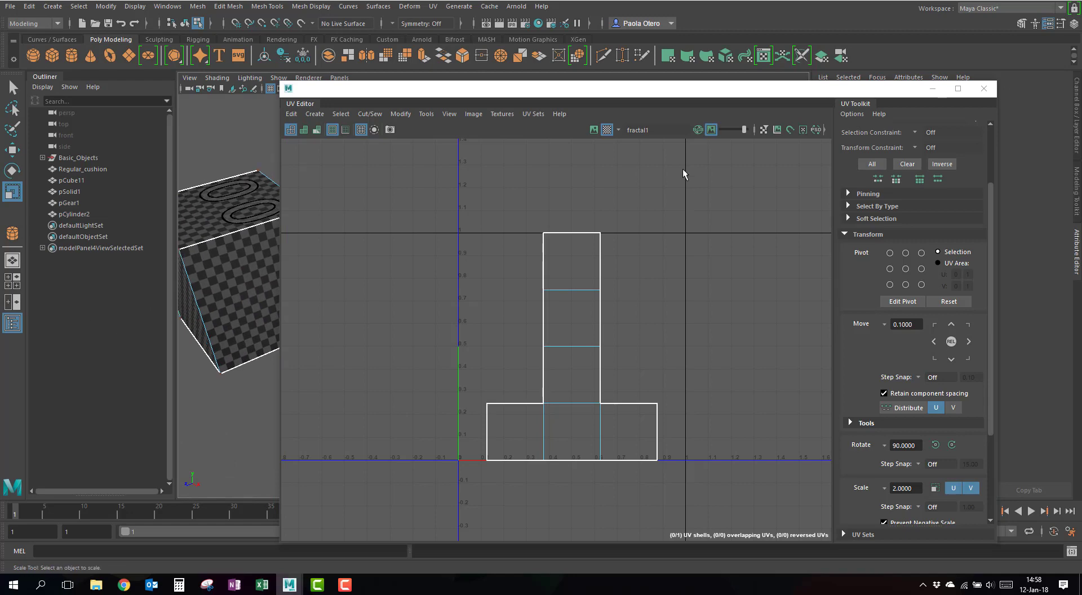
{"action": "left_click", "coordinate": [607, 129]}
Try moving the middle UVs of the cube's vertical strip by about -0.39 in U and 0.21 in V, inspect the texture, and undo it
{"action": "left_click_drag", "start_coordinate": [621, 104], "coordinate": [767, 102]}
{"action": "left_click_drag", "start_coordinate": [651, 311], "coordinate": [837, 366]}
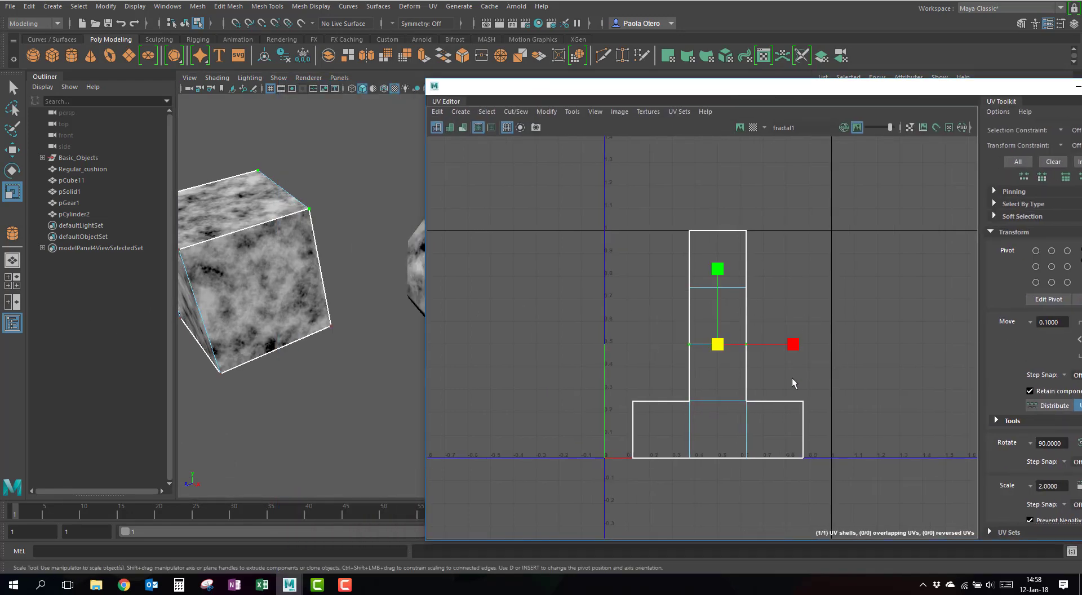
{"action": "key", "text": "w"}
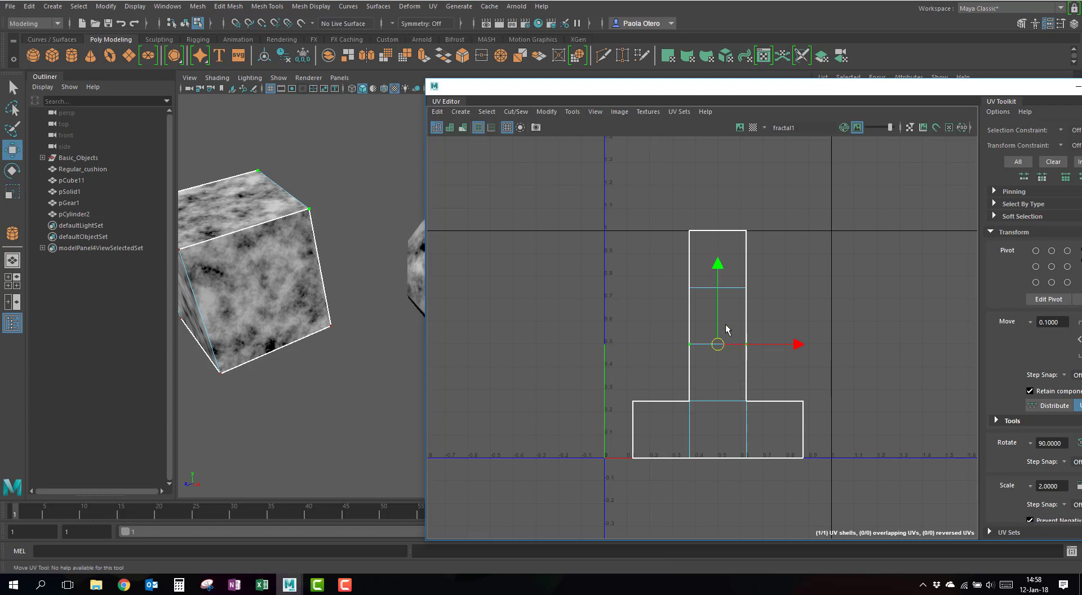
{"action": "left_click_drag", "start_coordinate": [717, 345], "coordinate": [629, 295]}
{"action": "mouse_move", "coordinate": [326, 291]}
{"action": "left_mouse_down", "text": "alt"}
{"action": "mouse_move", "coordinate": [344, 302]}
{"action": "mouse_move", "coordinate": [347, 292]}
{"action": "left_mouse_up", "text": "alt"}
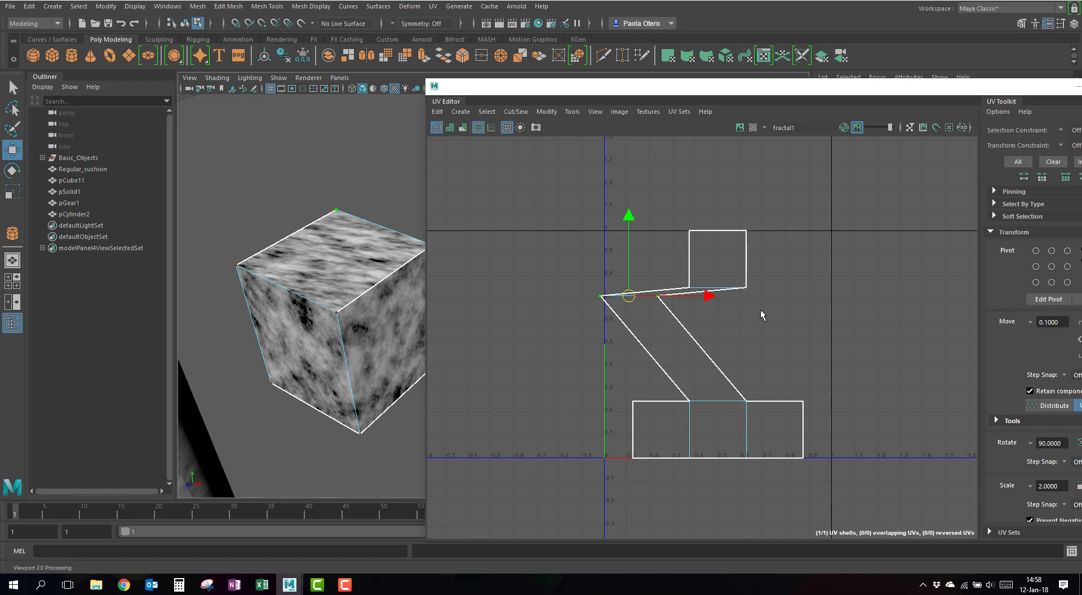
{"action": "key", "text": "ctrl+z"}
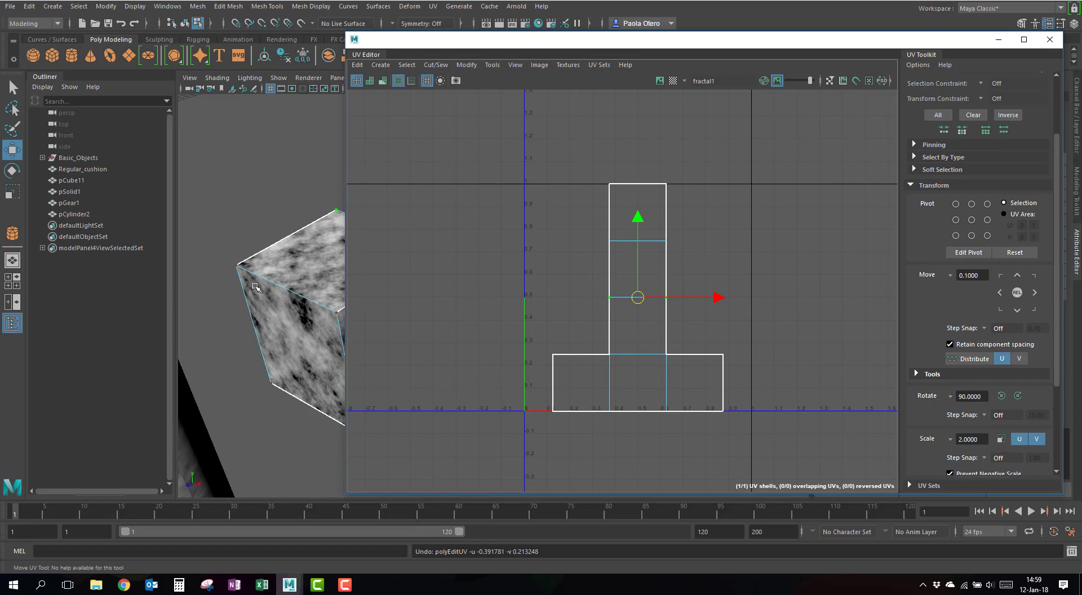
Return the cube to object mode, switch its UV layout to shell selection, and toggle the texture border display off and on
{"action": "right_click_drag", "start_coordinate": [271, 260], "coordinate": [307, 244]}
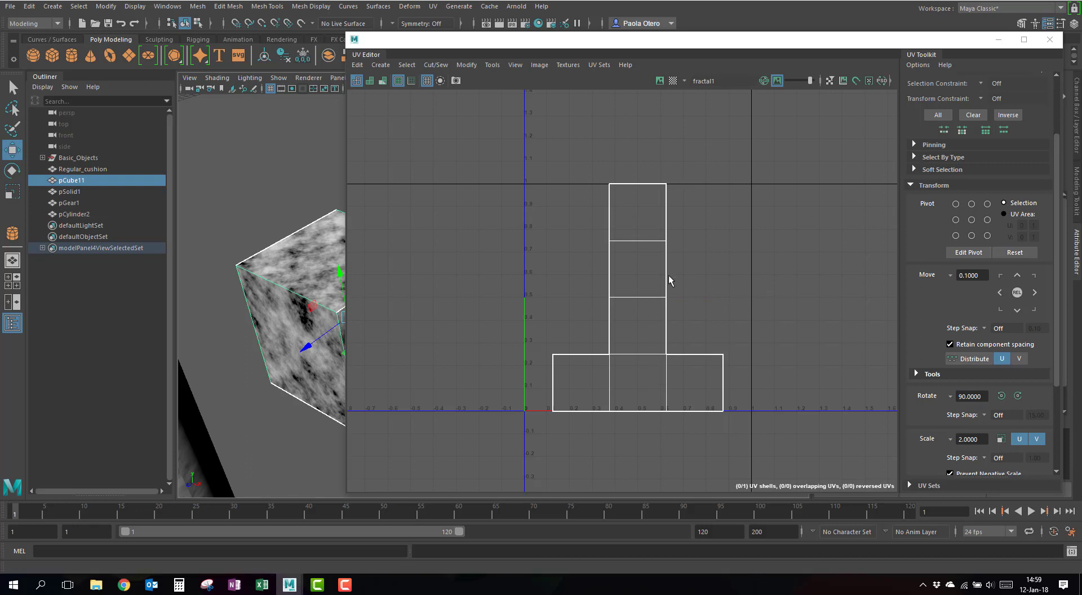
{"action": "right_click", "coordinate": [643, 235]}
{"action": "right_click_drag", "start_coordinate": [643, 235], "coordinate": [596, 220]}
{"action": "left_click", "coordinate": [705, 262]}
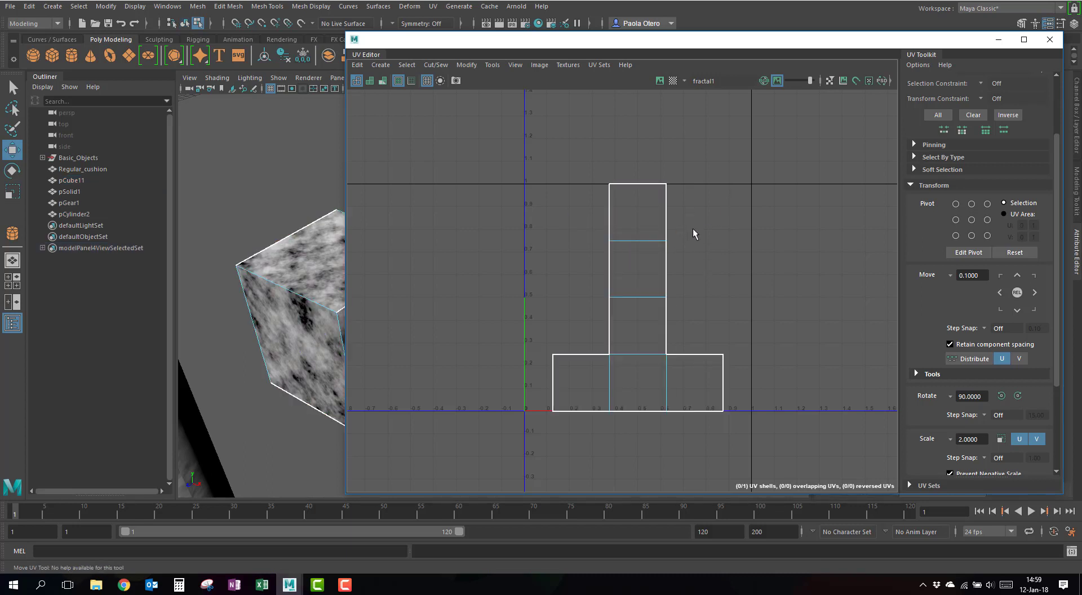
{"action": "left_click", "coordinate": [399, 82]}
{"action": "left_click", "coordinate": [398, 81]}
{"action": "left_click", "coordinate": [663, 213]}
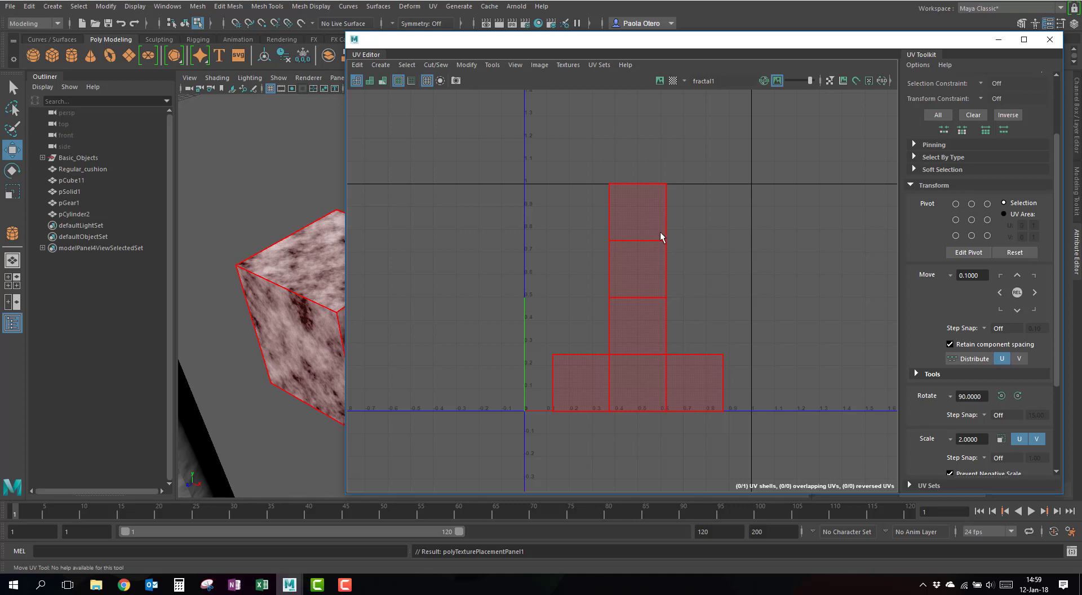
Switch to face selection and select the individual faces of the cube's UV layout in turn
{"action": "right_click_drag", "start_coordinate": [660, 233], "coordinate": [660, 262]}
{"action": "left_click", "coordinate": [645, 222]}
{"action": "left_click", "coordinate": [651, 268]}
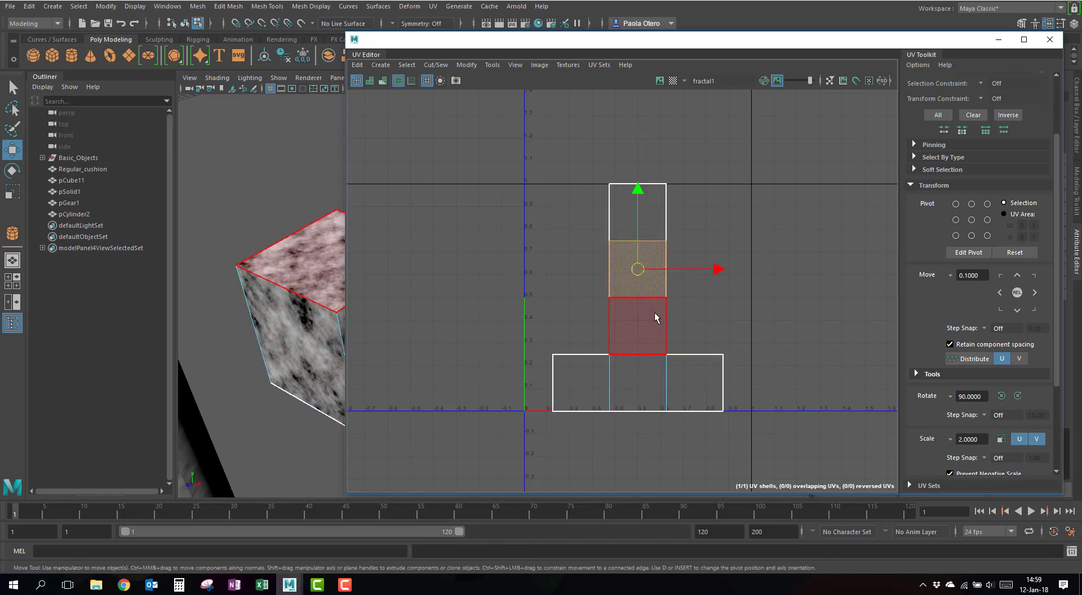
{"action": "left_click", "coordinate": [646, 365]}
{"action": "left_click", "coordinate": [581, 389]}
{"action": "left_click", "coordinate": [688, 386]}
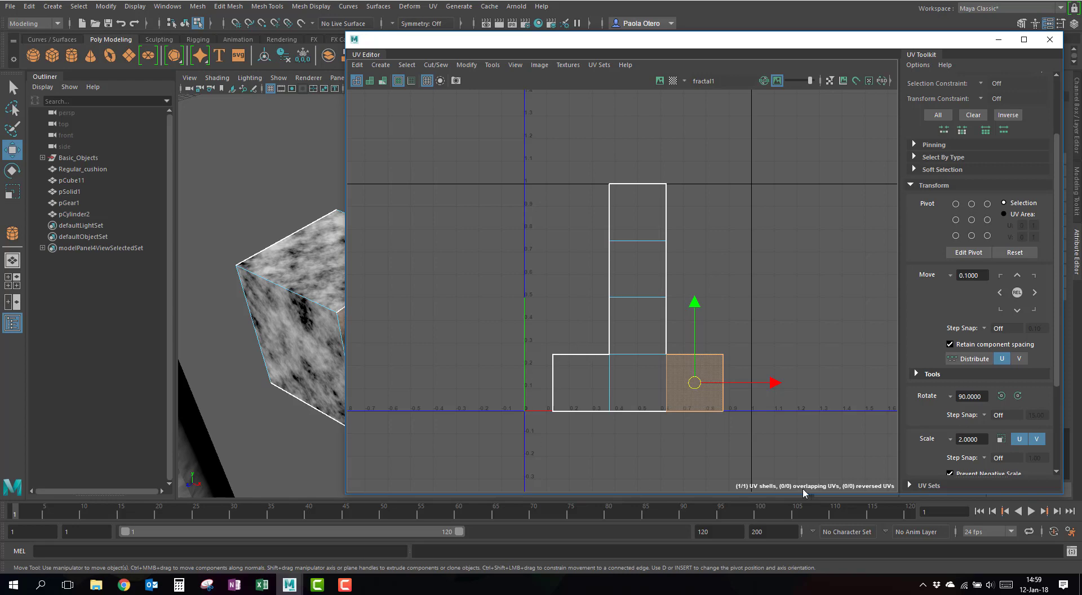
{"action": "left_click", "coordinate": [648, 329]}
Switch to UV shell selection, select the cube's entire shell, and with the gear's layout also displayed, select one of the gear's round cap shells
{"action": "right_click_drag", "start_coordinate": [652, 330], "coordinate": [617, 322]}
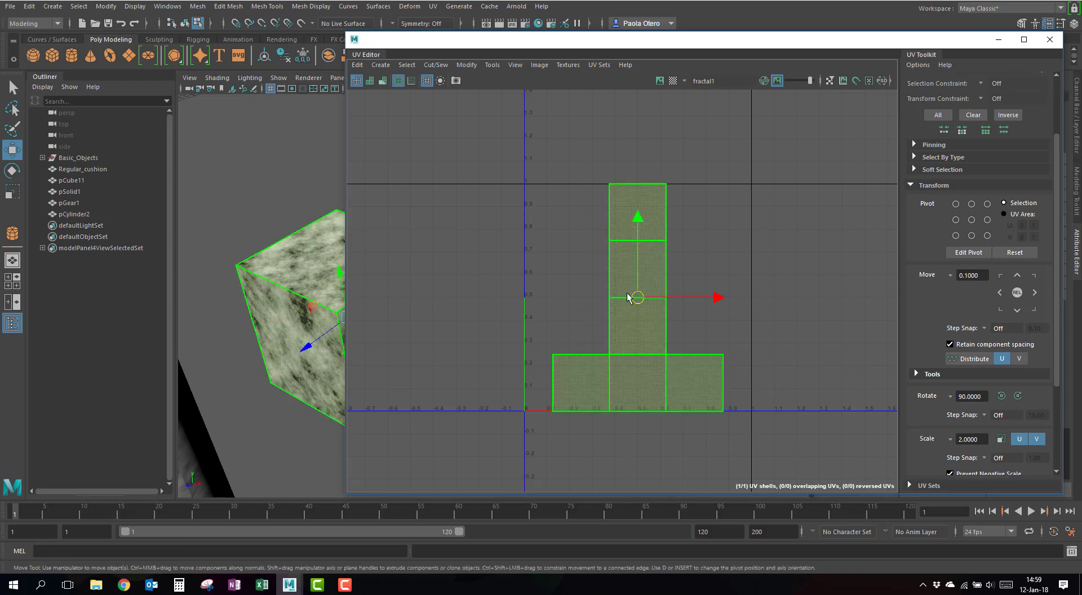
{"action": "left_click", "coordinate": [566, 372]}
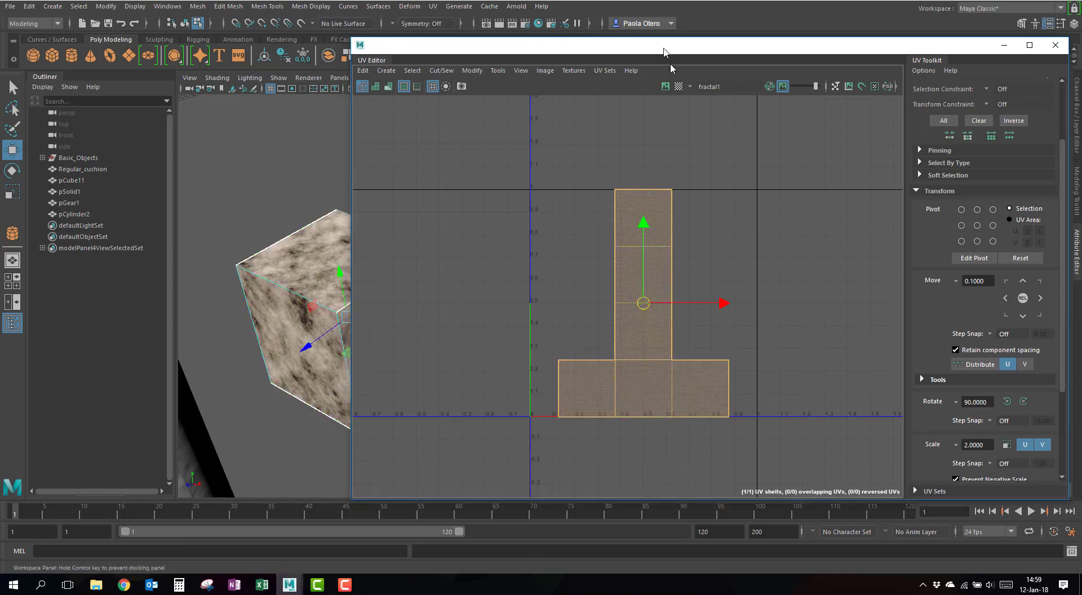
{"action": "left_click_drag", "start_coordinate": [610, 46], "coordinate": [576, 107]}
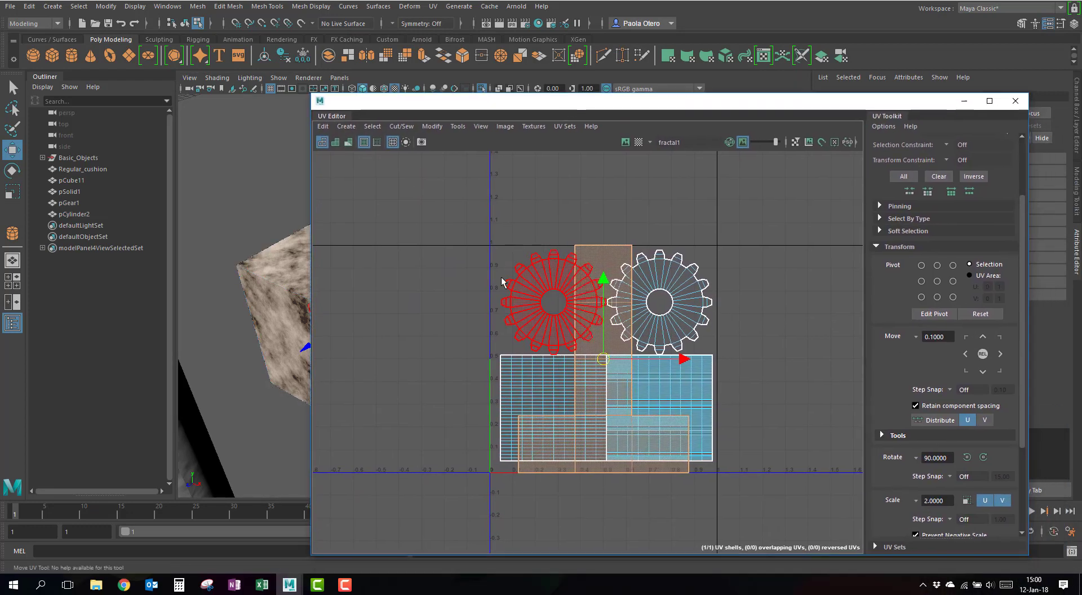
{"action": "left_click", "coordinate": [543, 300]}
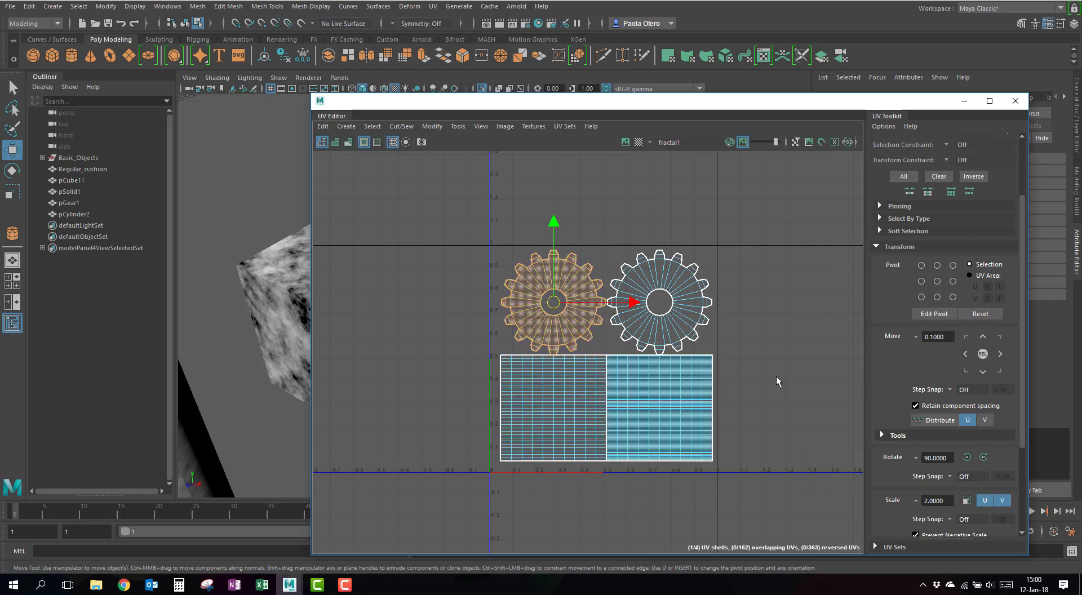